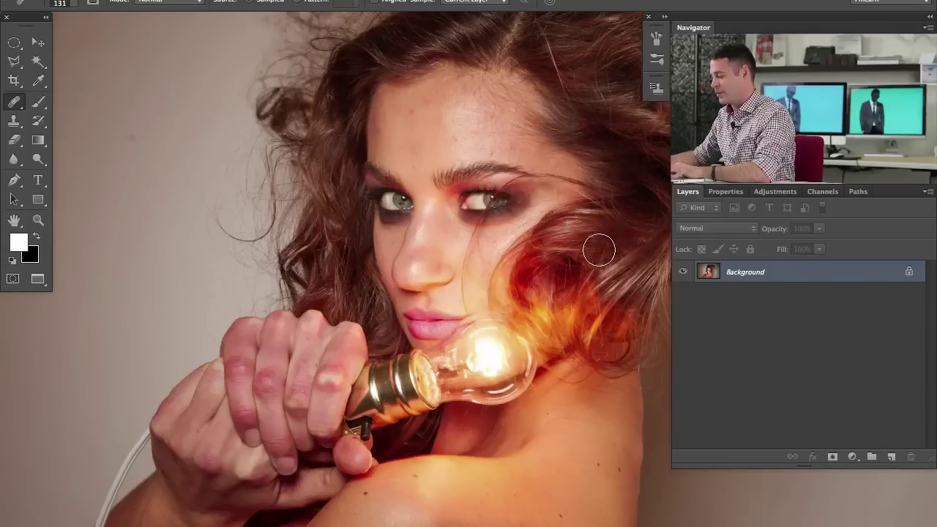
Step: Add a new blank layer above the Background photo
drag(593, 324, 578, 312)
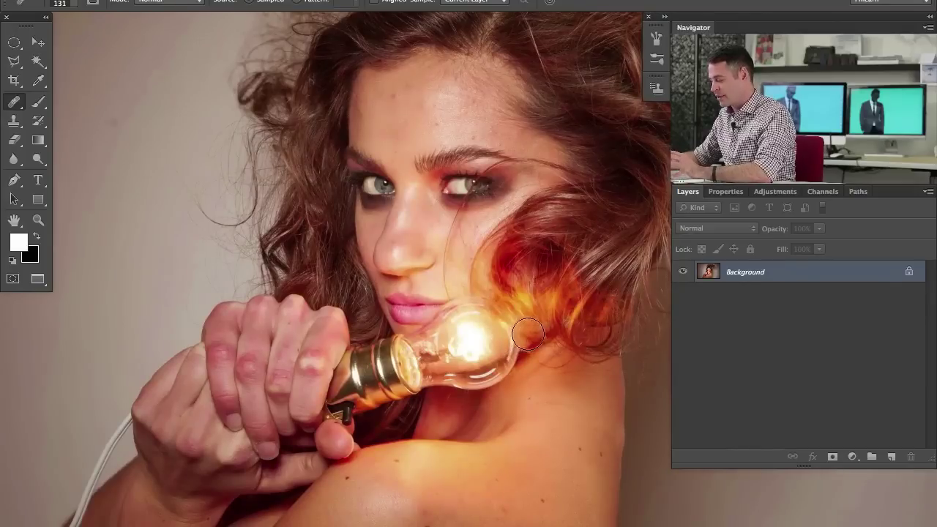
mouse_move(511, 339)
mouse_down()
mouse_move(549, 372)
mouse_move(561, 355)
mouse_move(522, 360)
mouse_move(469, 344)
mouse_move(455, 330)
mouse_move(435, 437)
mouse_move(429, 402)
mouse_move(468, 178)
mouse_up()
mouse_move(387, 363)
mouse_down()
mouse_move(452, 327)
mouse_move(488, 346)
mouse_move(500, 307)
mouse_move(483, 328)
mouse_move(499, 297)
mouse_up()
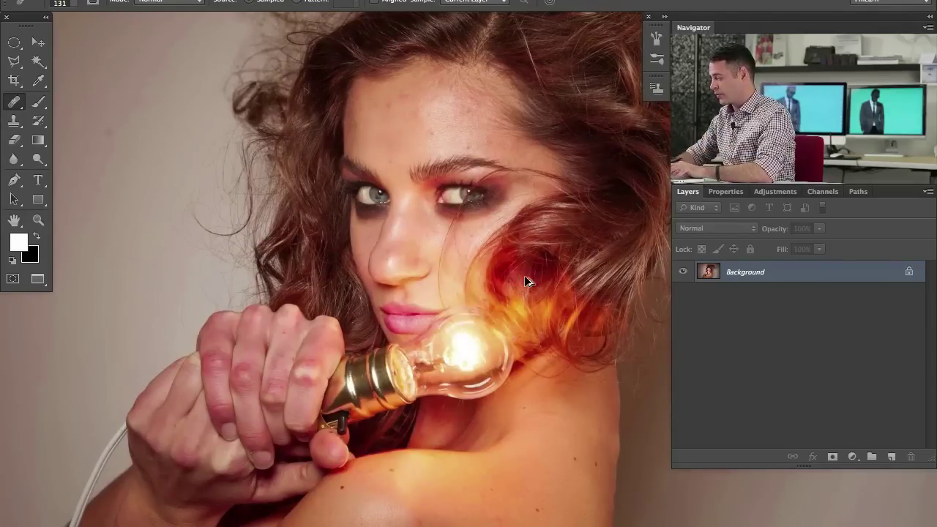
key(ctrl+shift+alt+n)
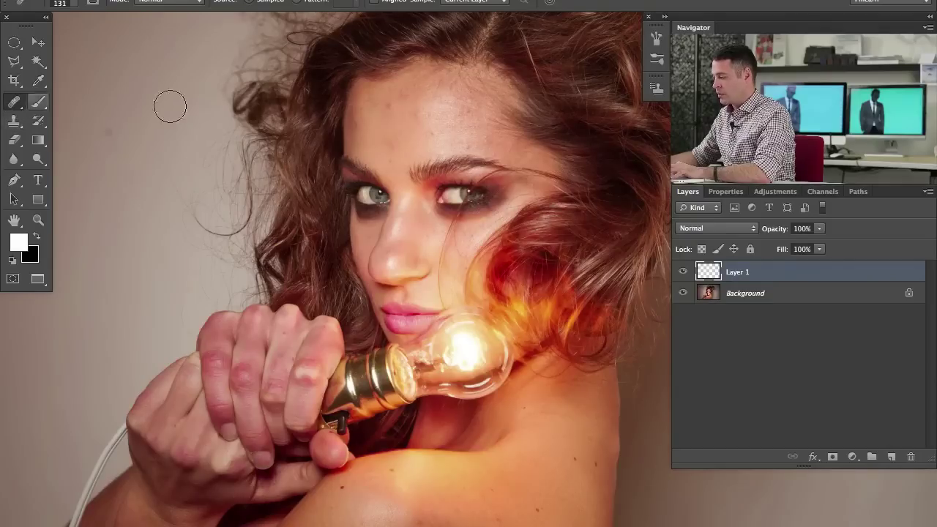
Step: Examine the skin on the nose, forehead and around the eyes up close for blemishes
key(super+plus)
key(super+plus)
key(super+plus)
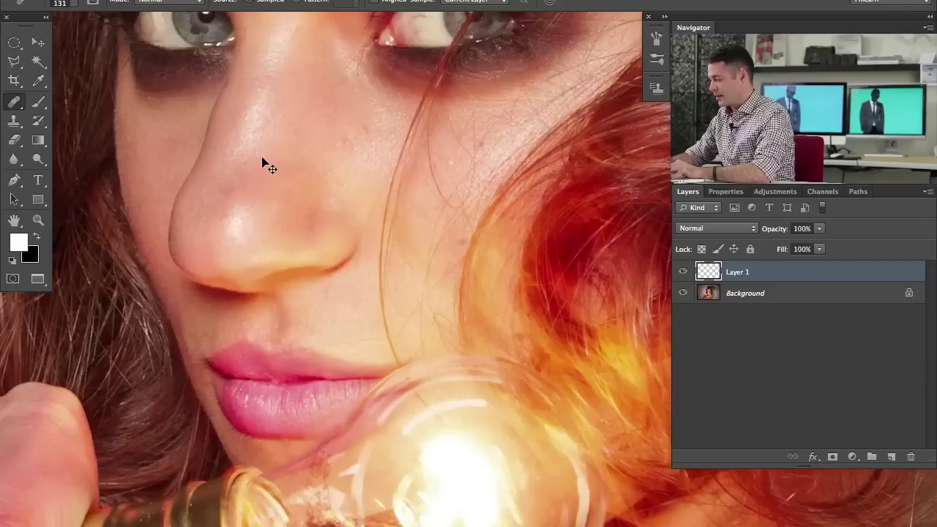
drag(447, 153, 421, 441)
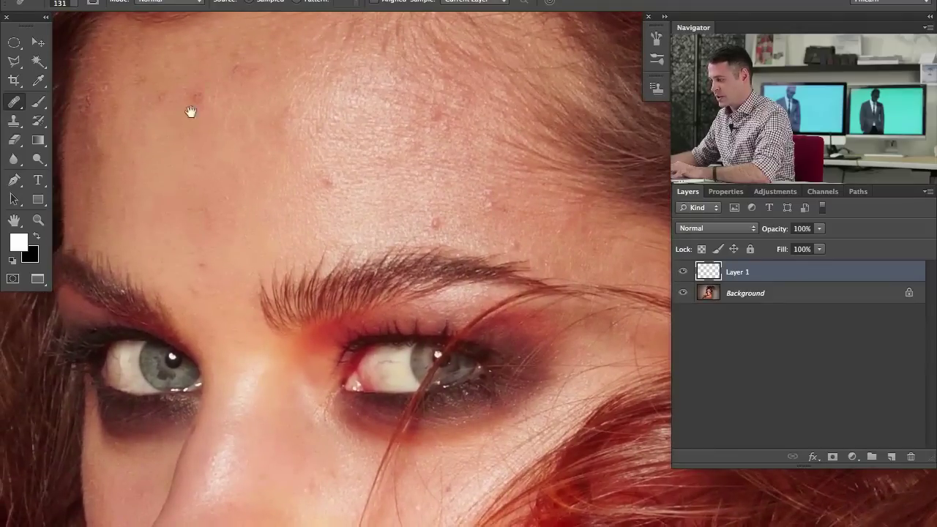
drag(355, 298, 308, 198)
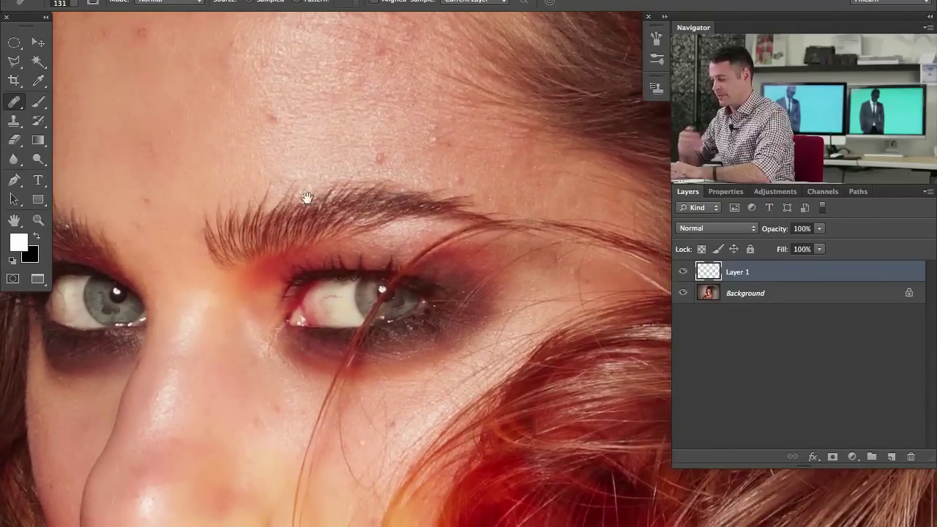
drag(354, 282, 412, 264)
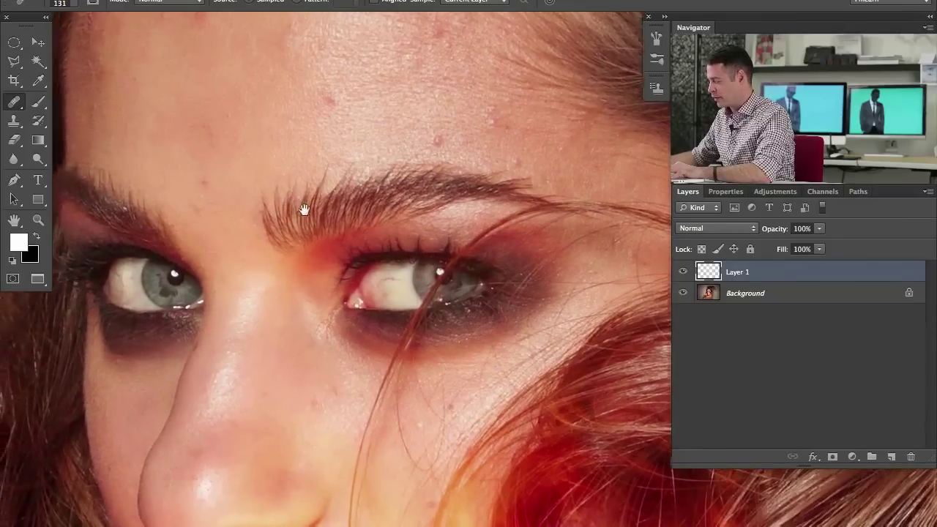
drag(304, 210, 321, 215)
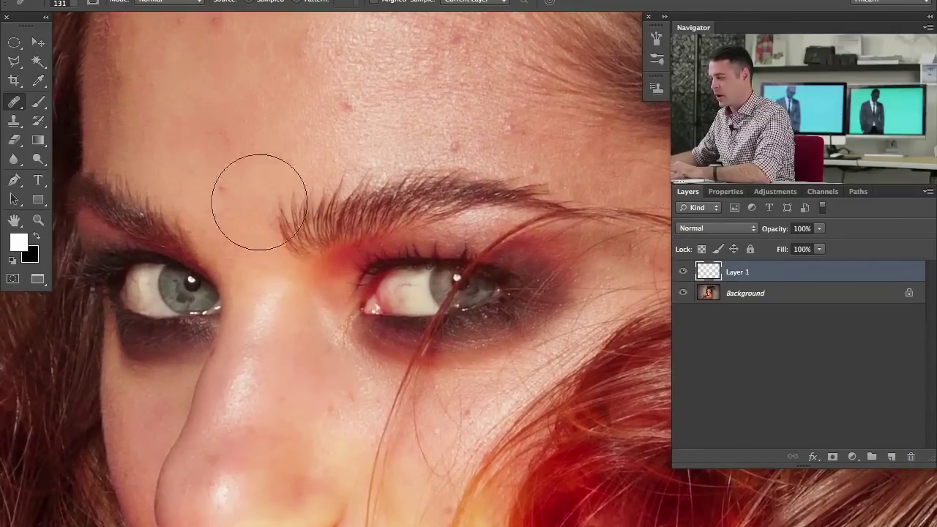
Step: Try to heal the forehead skin on the blank layer with the Healing Brush sampling only the current layer
click(14, 103)
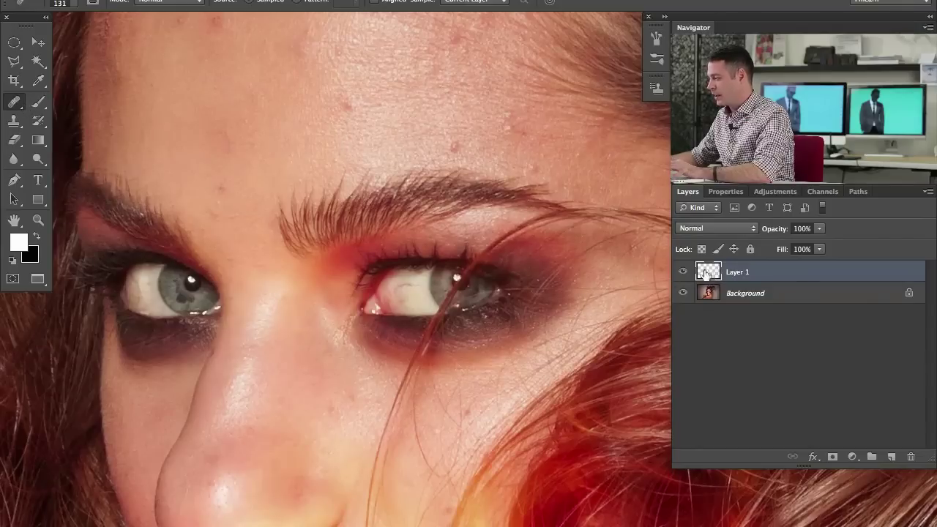
click(461, 2)
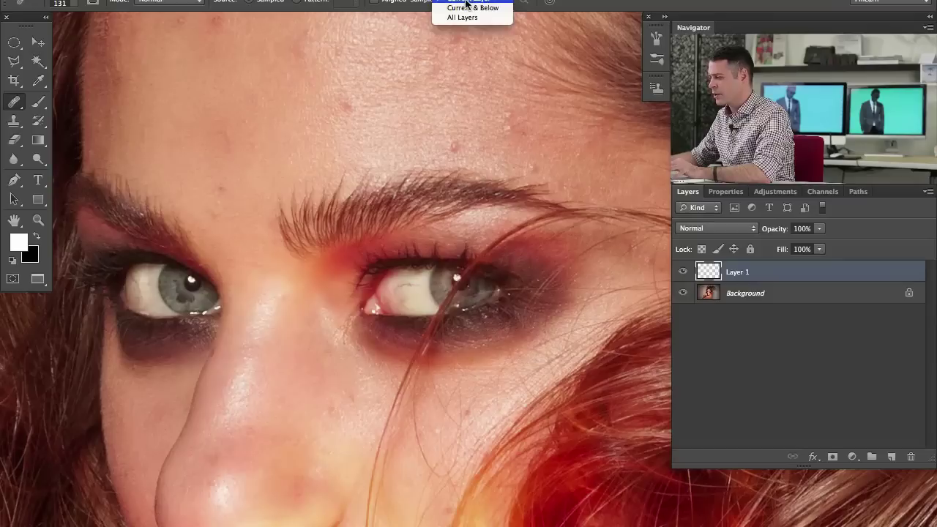
click(438, 63)
click(378, 139)
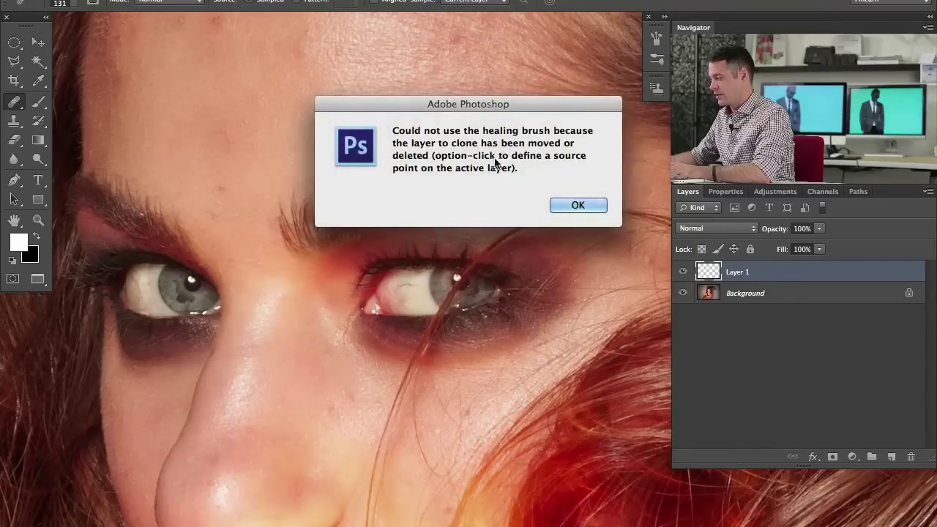
click(576, 204)
Step: Set the Healing Brush to sample Current & Below and reduce its size to 66 for the forehead blemishes
click(473, 2)
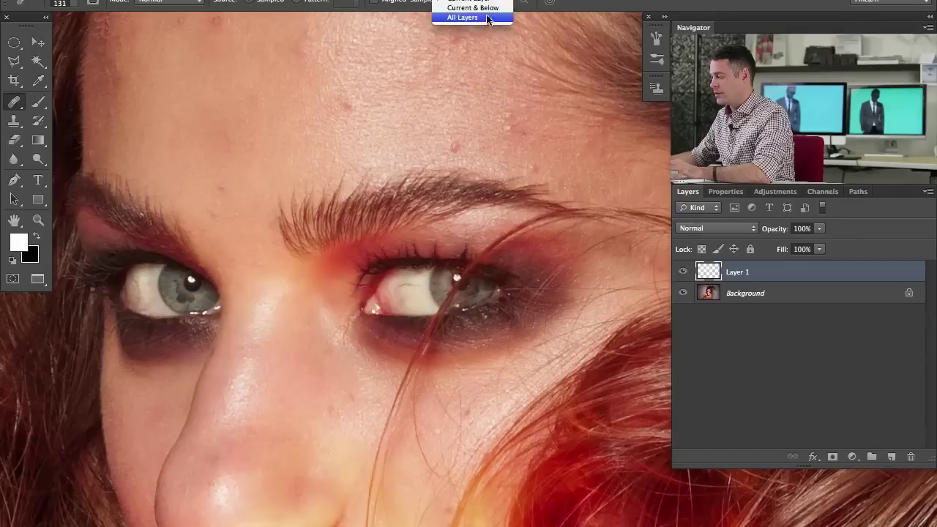
click(481, 8)
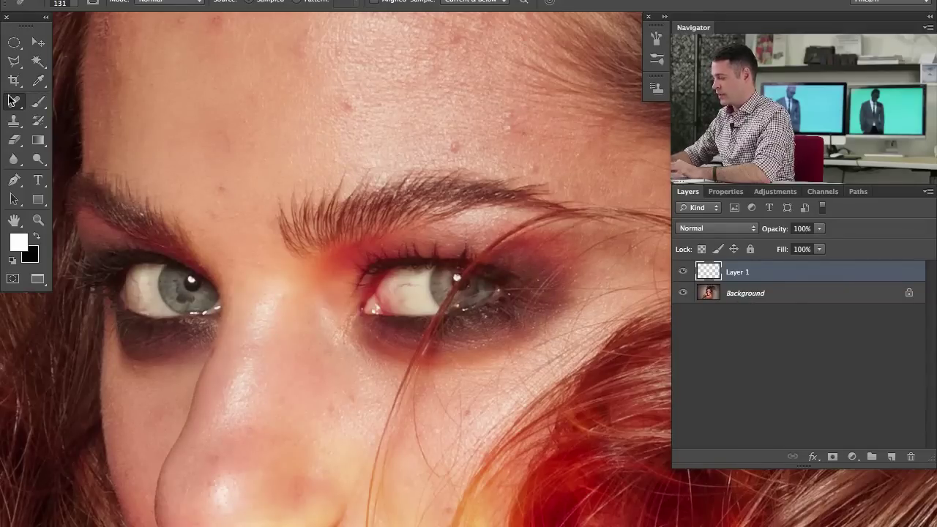
key(super+plus)
drag(397, 203, 472, 358)
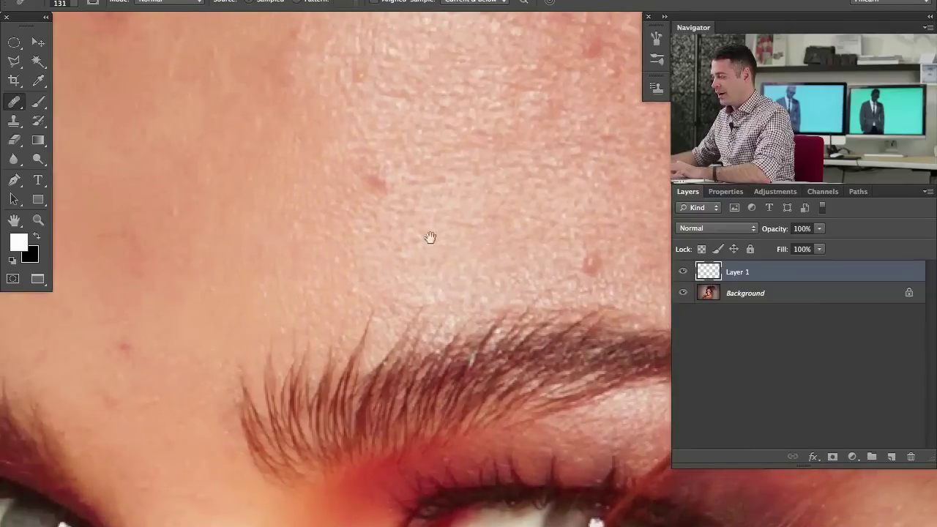
drag(359, 205, 324, 202)
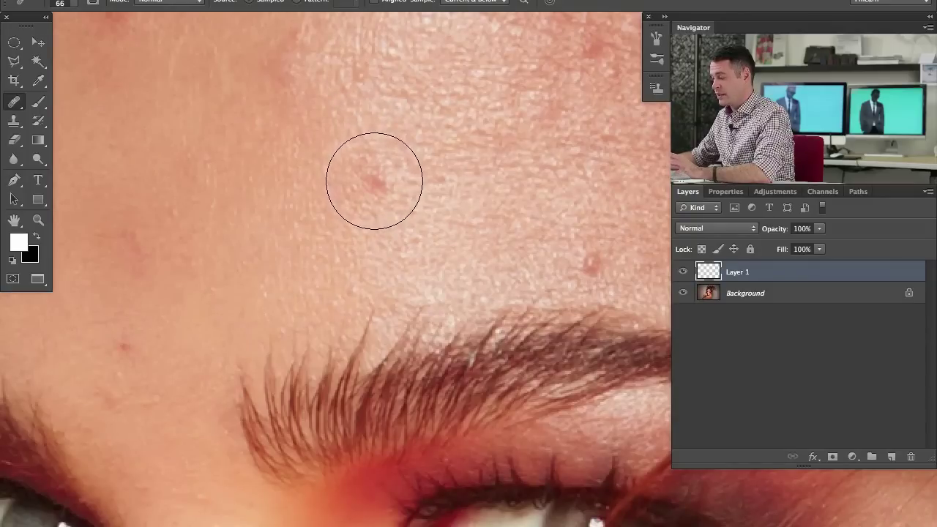
Step: Heal the red forehead blemish above the eyebrow's inner end with a size 35 Healing Brush, sampling nearby clean skin
mouse_move(374, 177)
mouse_down()
mouse_move(383, 169)
mouse_move(359, 178)
mouse_move(388, 180)
mouse_move(384, 173)
mouse_up()
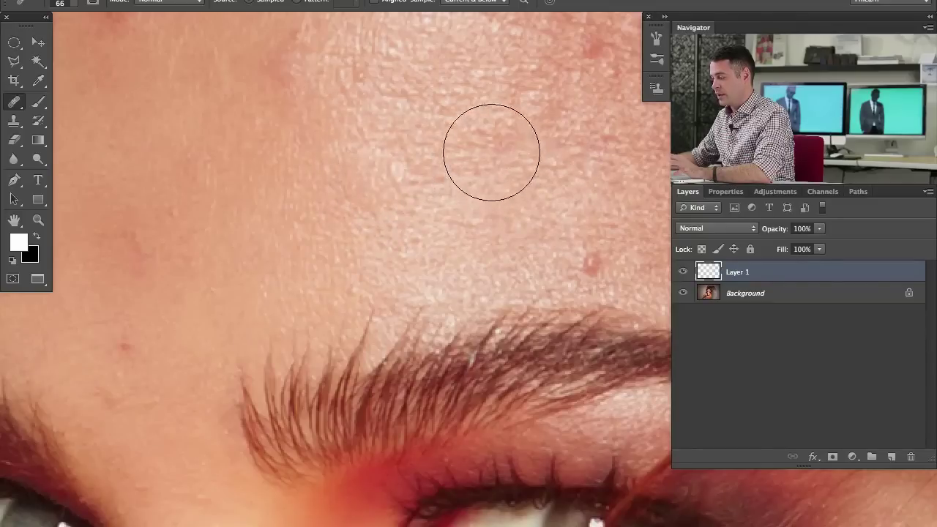
key(ctrl+z)
mouse_move(384, 178)
mouse_down()
mouse_move(384, 130)
mouse_move(374, 122)
mouse_move(368, 161)
mouse_move(385, 147)
mouse_up()
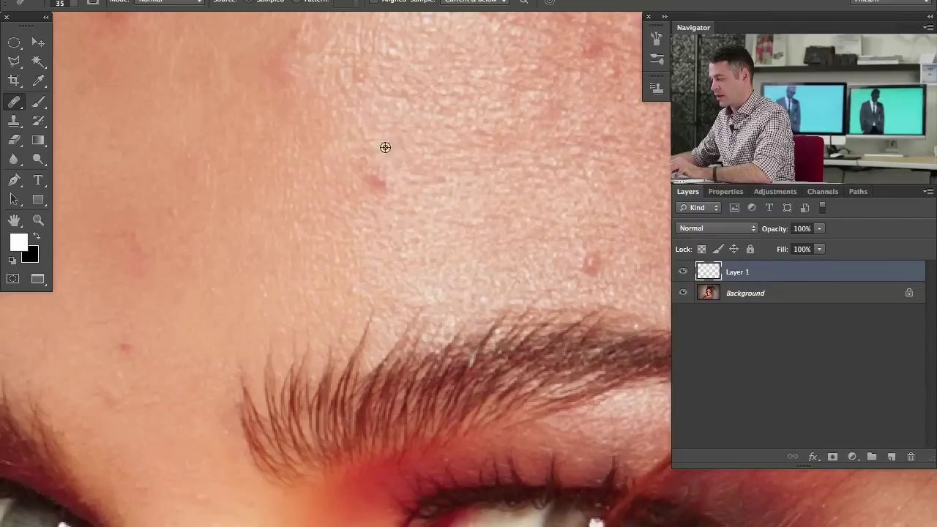
alt+click(367, 143)
click(374, 183)
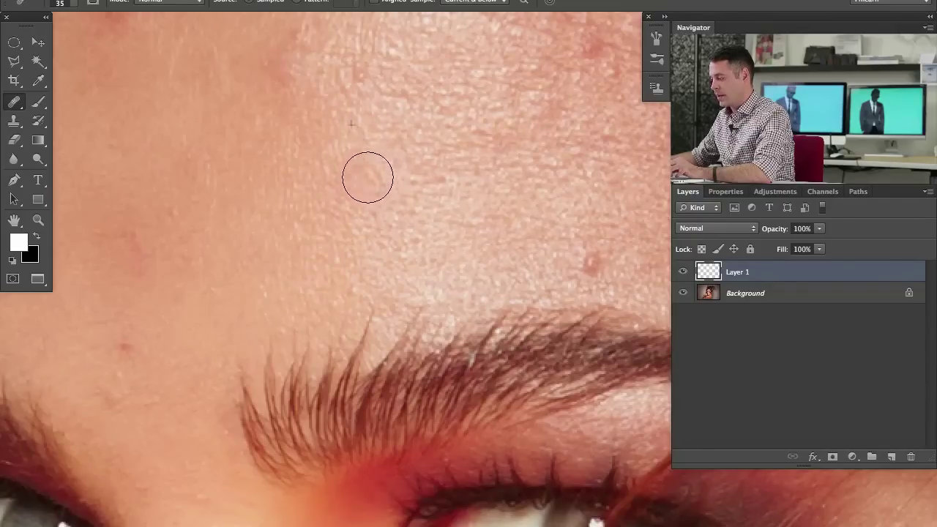
click(489, 159)
alt+click(395, 133)
click(388, 160)
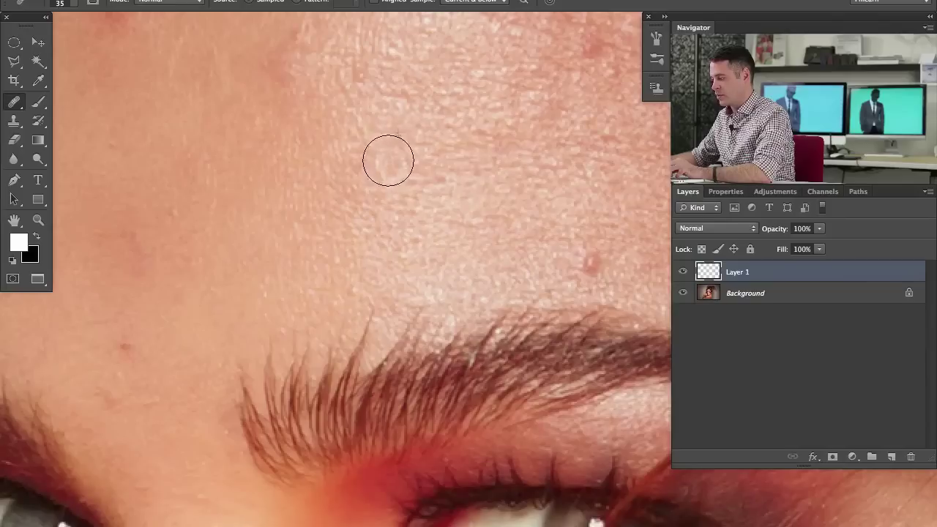
Step: Heal the blemish just above the eyebrow's arch from skin sampled above it, and compare the result with Layer 1 hidden
scroll(475, 249, right, 5)
scroll(475, 249, down, 2)
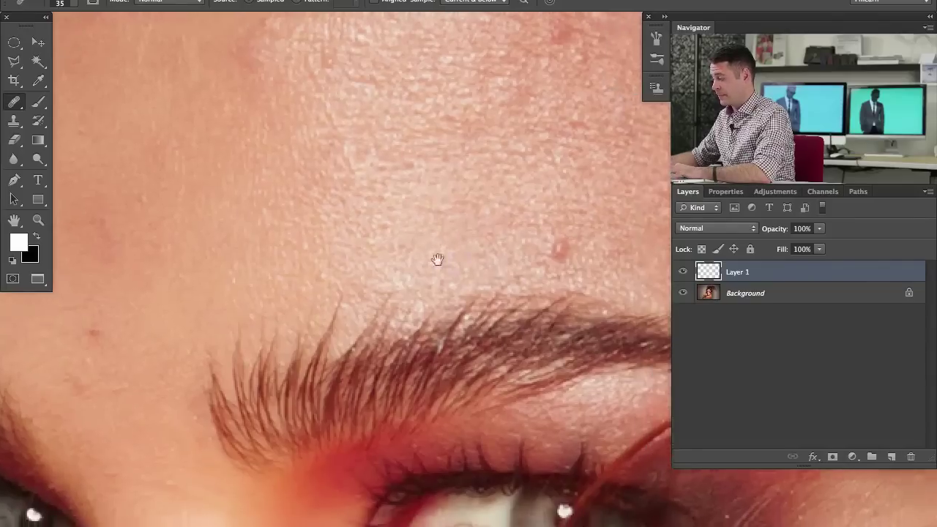
alt+click(453, 183)
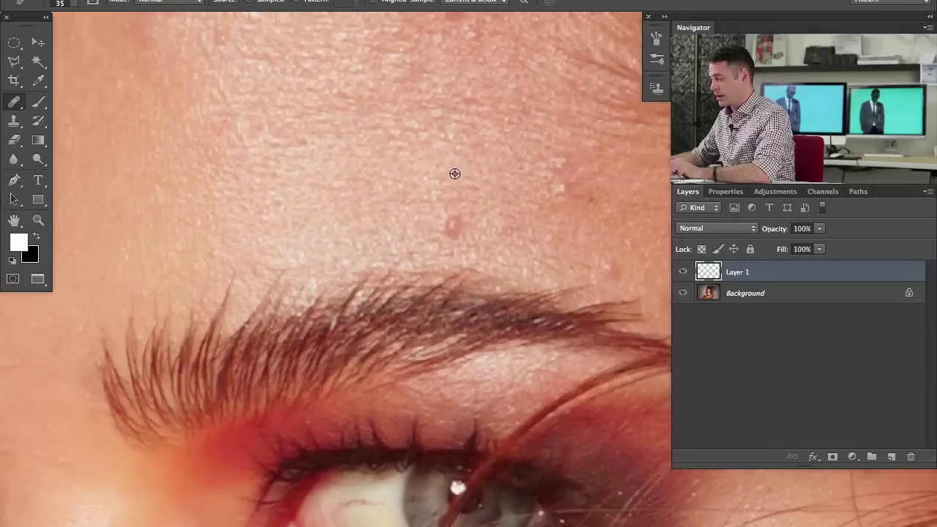
drag(453, 231, 455, 219)
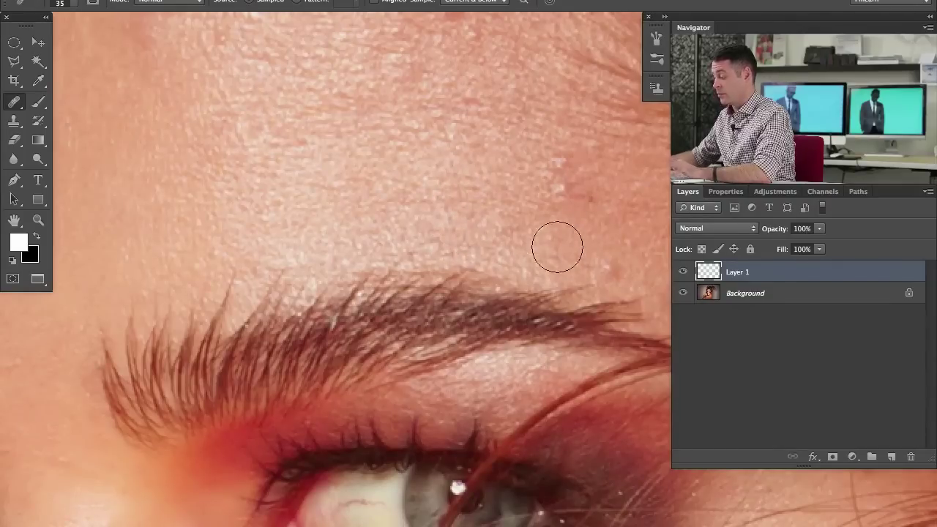
key(ctrl+minus)
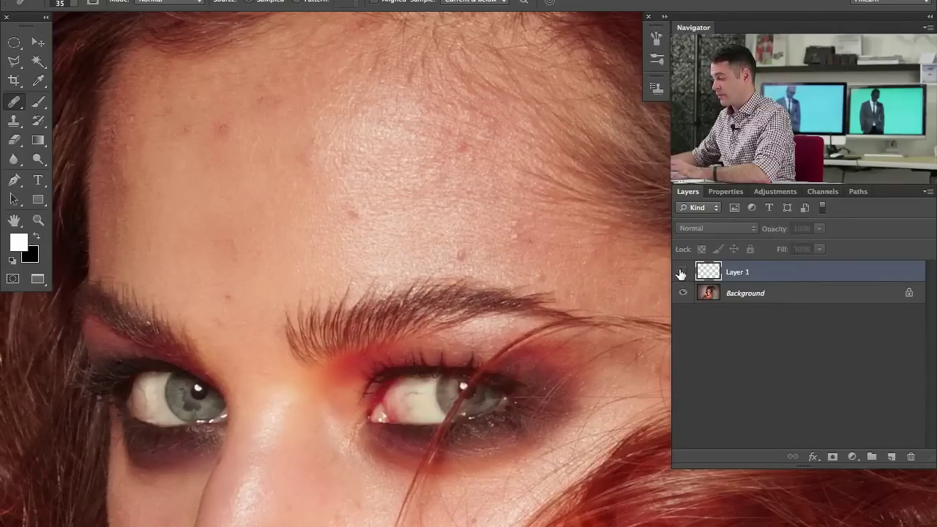
key(ctrl+plus)
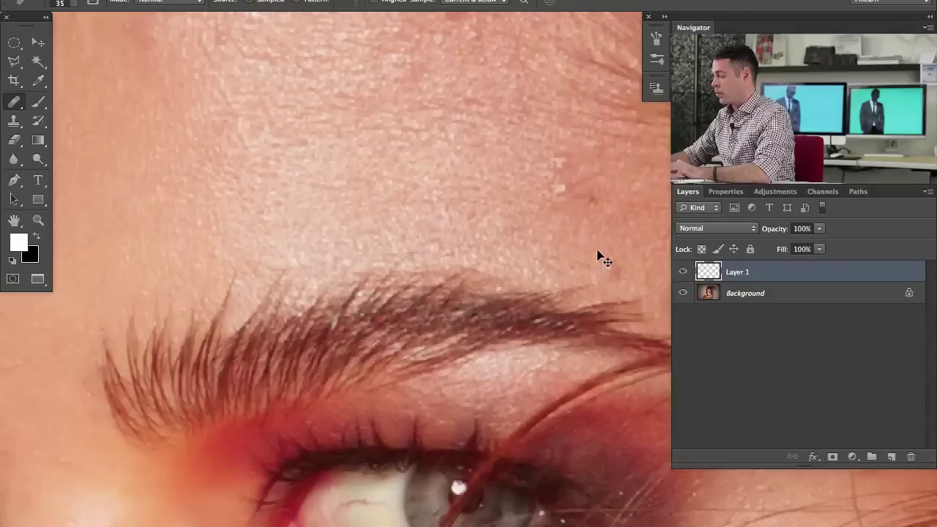
Step: Cover the red blemish on the upper forehead with adjacent skin using the Clone Stamp at size 36
drag(333, 243, 570, 371)
drag(312, 215, 416, 314)
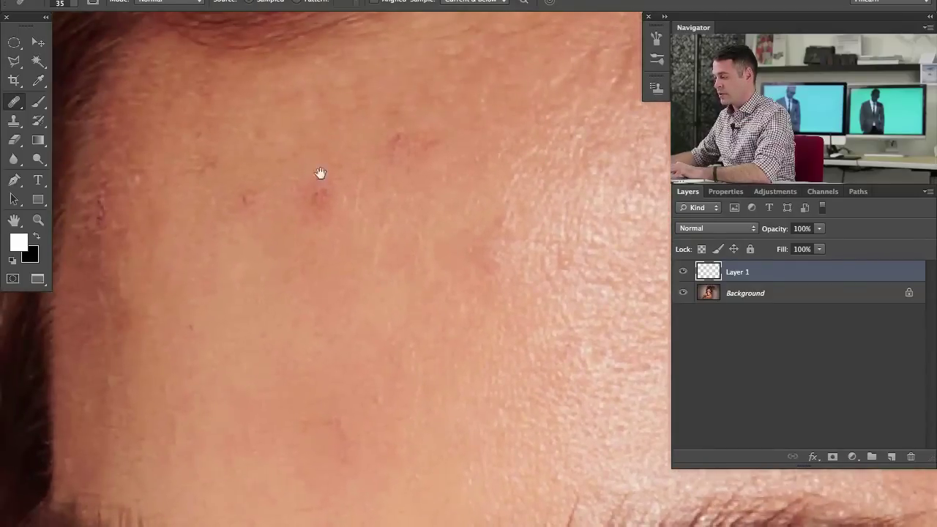
click(13, 122)
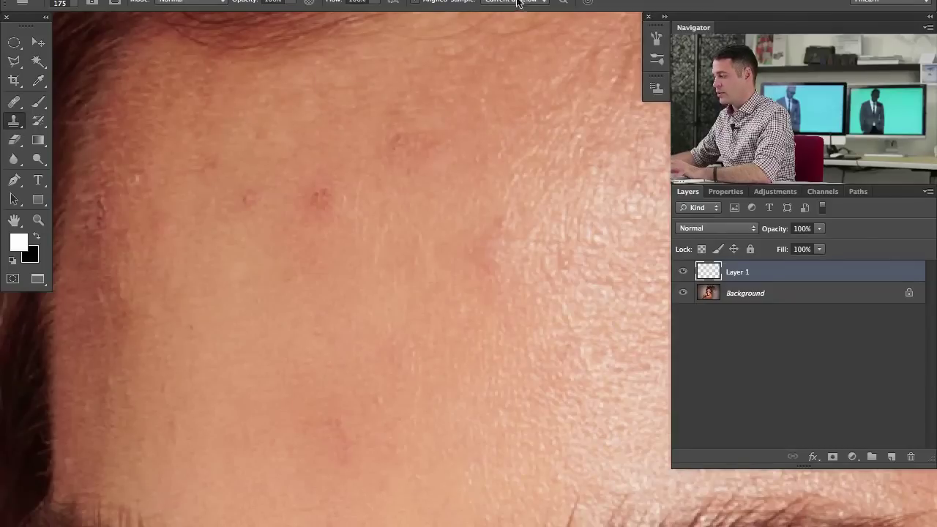
mouse_move(398, 204)
mouse_down()
mouse_move(328, 201)
mouse_move(325, 135)
mouse_up()
drag(349, 189, 314, 213)
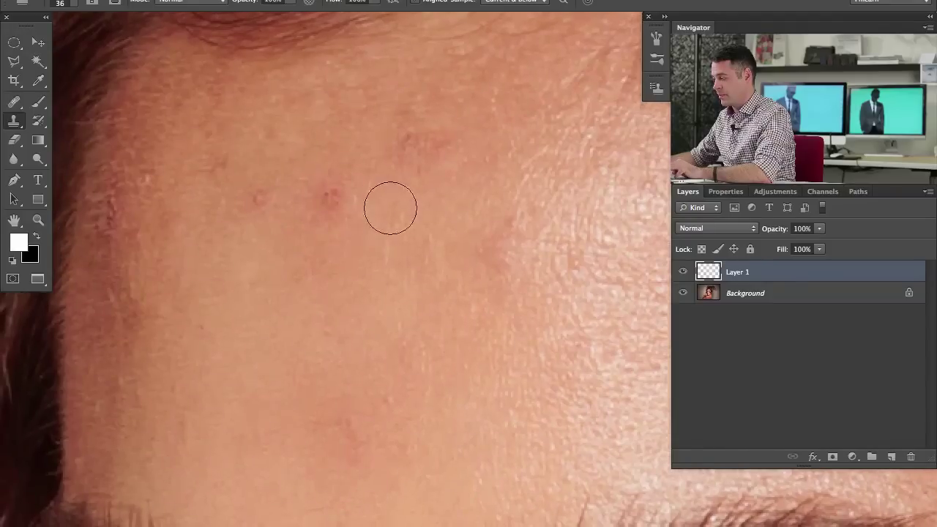
alt+click(395, 200)
mouse_move(334, 198)
mouse_down()
mouse_move(332, 209)
mouse_move(322, 191)
mouse_move(341, 188)
mouse_move(320, 207)
mouse_move(344, 213)
mouse_move(336, 222)
mouse_move(314, 206)
mouse_up()
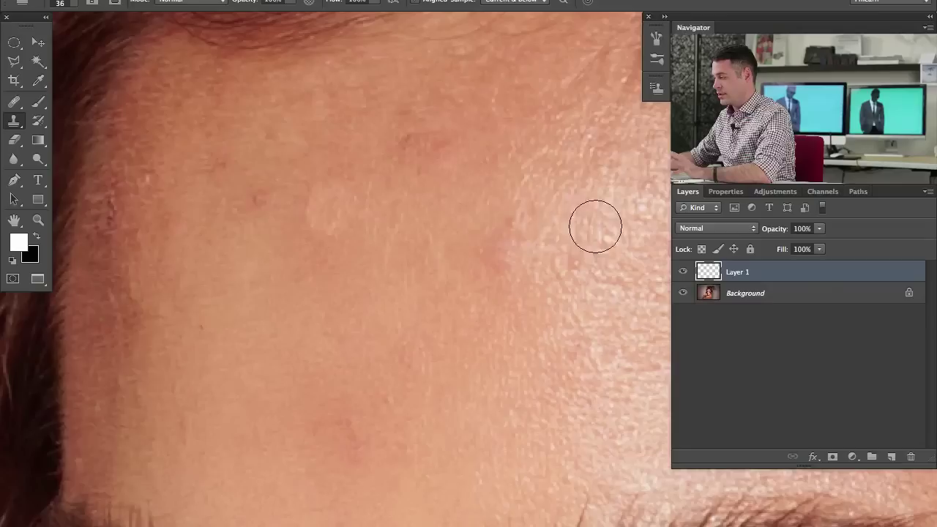
Step: Delete the retouched layer and add a fresh blank layer above the Background
key(space)
mouse_move(481, 268)
mouse_down()
mouse_move(439, 182)
mouse_move(523, 252)
mouse_up()
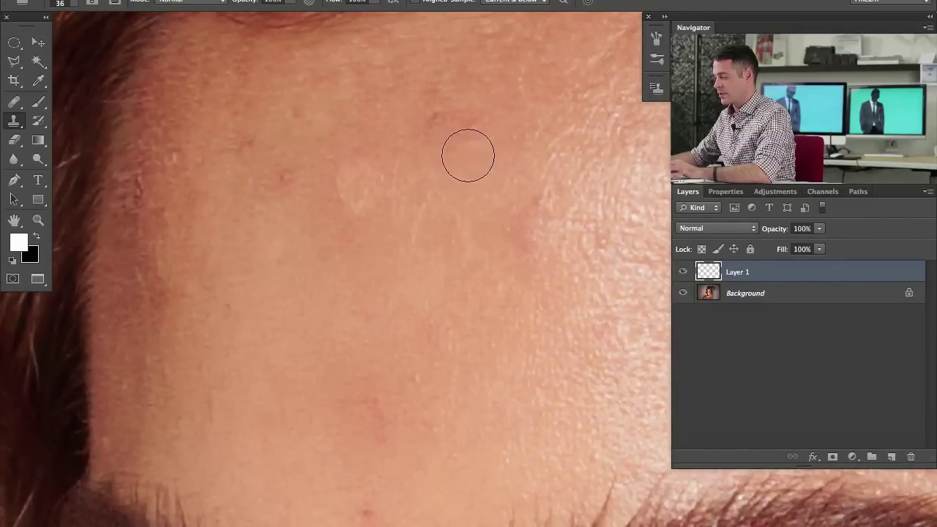
key(Delete)
key(ctrl+shift+alt+n)
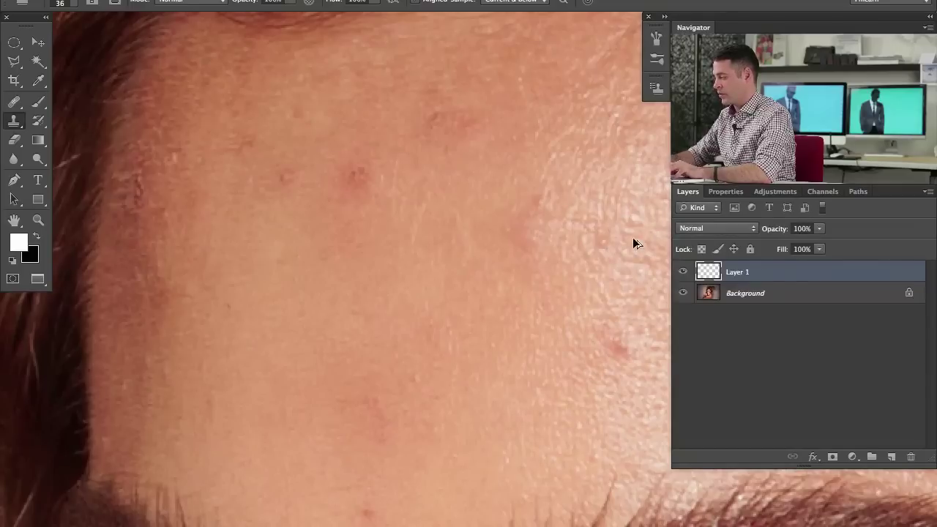
click(16, 107)
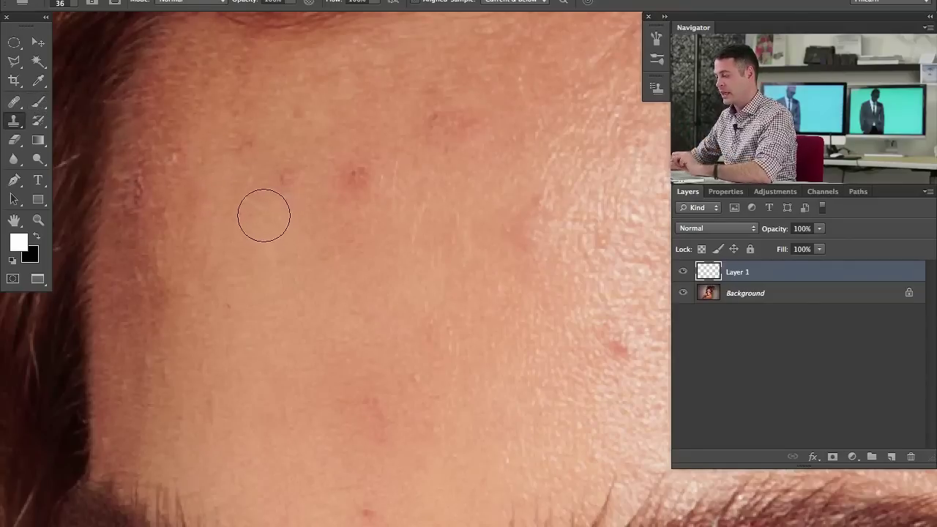
Step: Examine the blemishes from the nose up to the forehead and beyond the eyebrow's outer end
drag(365, 434, 246, 76)
drag(344, 331, 317, 101)
mouse_move(344, 358)
mouse_down()
mouse_move(347, 248)
mouse_move(448, 64)
mouse_up()
mouse_move(444, 271)
mouse_down()
mouse_move(368, 219)
mouse_move(311, 266)
mouse_up()
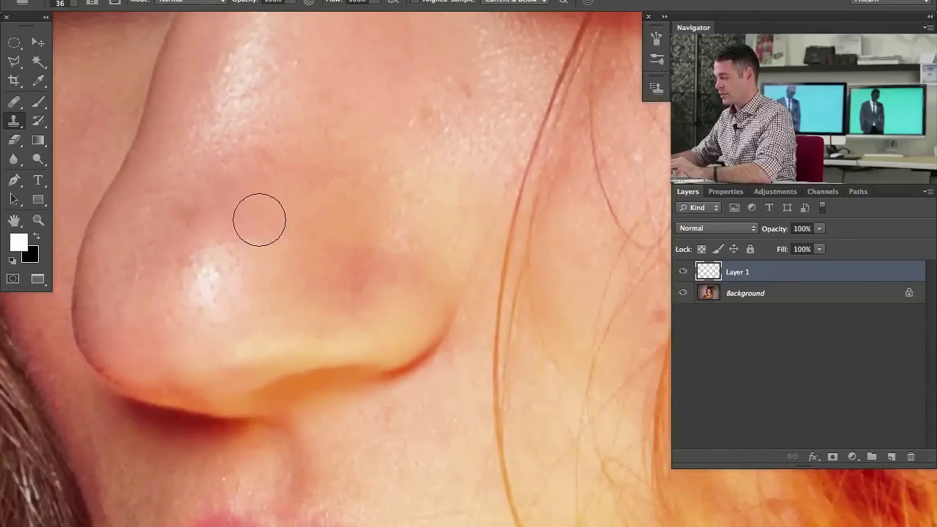
key(ctrl+minus)
mouse_move(499, 221)
mouse_down()
mouse_move(488, 259)
mouse_move(435, 334)
mouse_move(454, 299)
mouse_move(417, 325)
mouse_up()
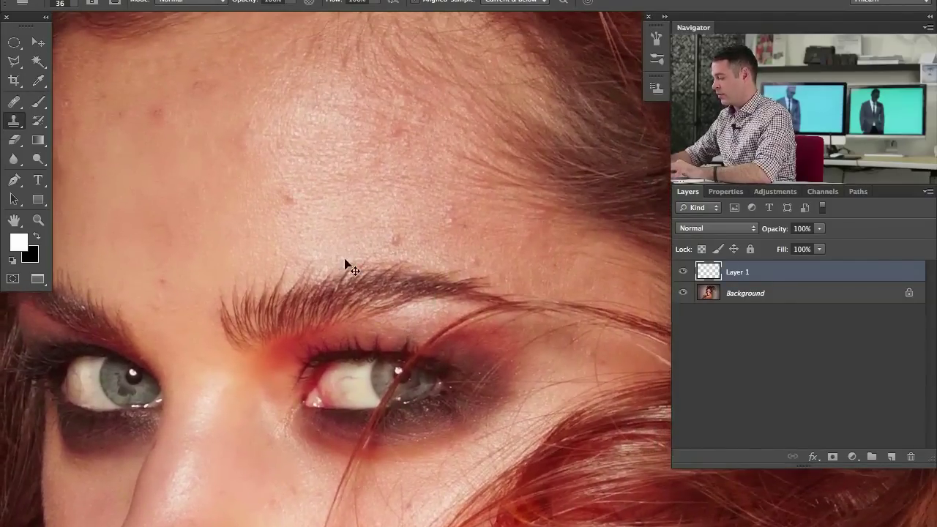
key(ctrl+plus)
drag(536, 252, 425, 293)
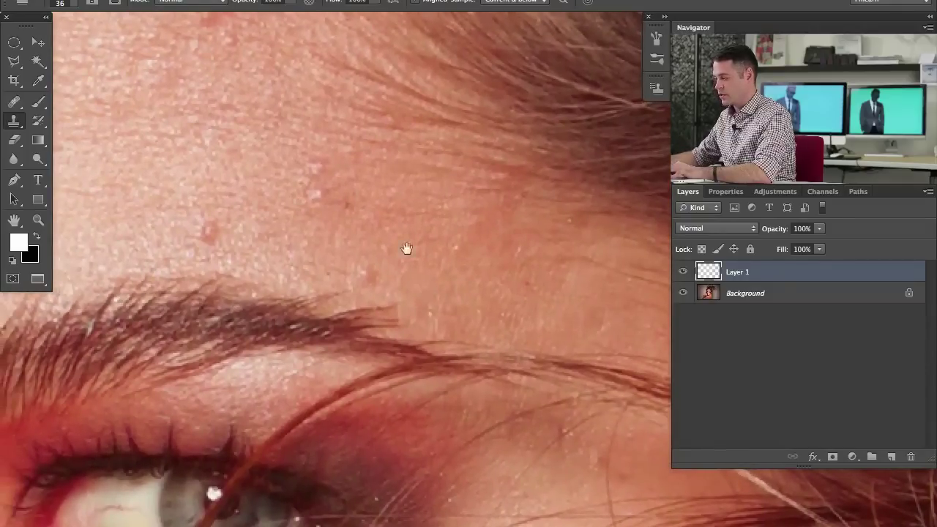
drag(354, 237, 371, 240)
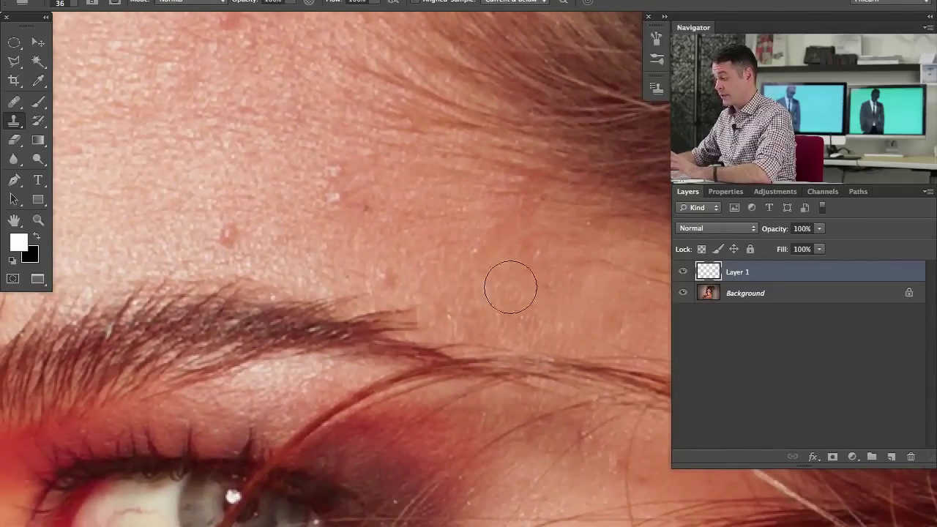
Step: Try healing the red blemish above the eyebrow with the Healing Brush, sampling the darker skin toward the temple
click(14, 102)
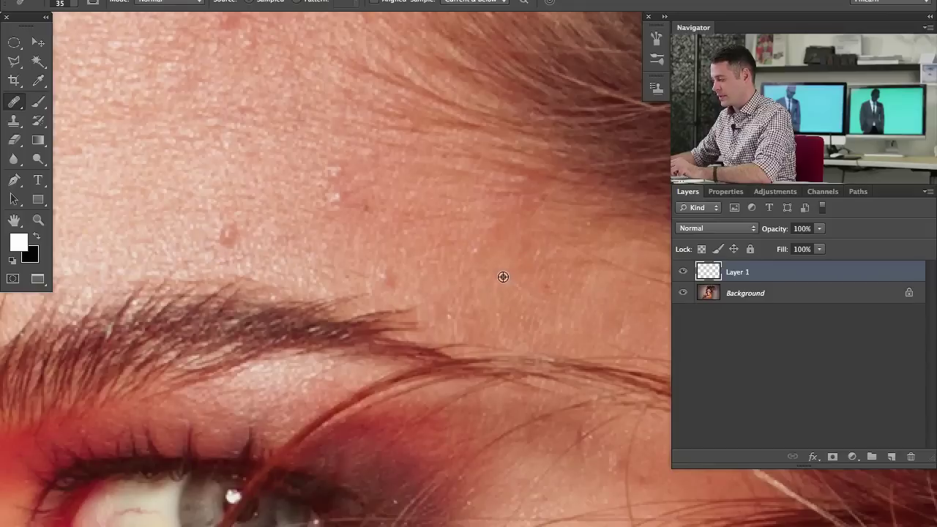
alt+click(473, 266)
mouse_move(226, 235)
mouse_down()
mouse_move(222, 246)
mouse_move(233, 240)
mouse_up()
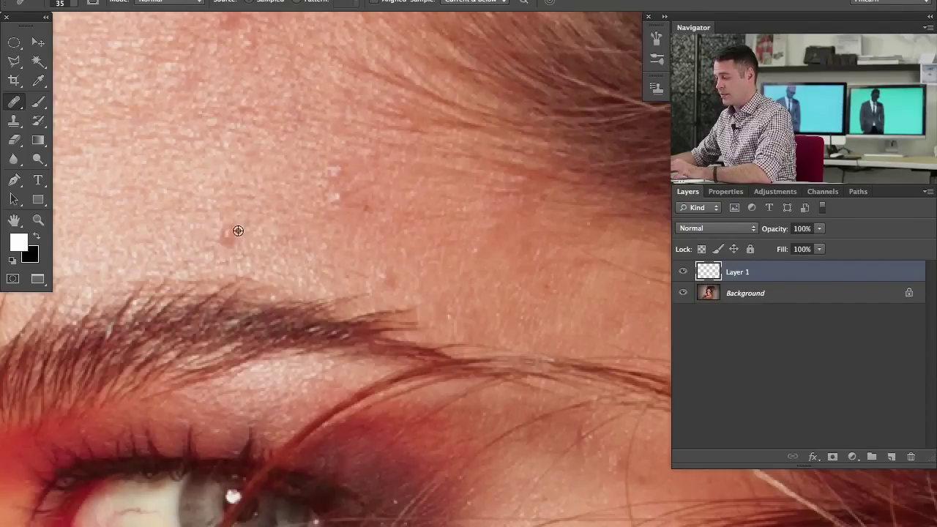
Step: Heal the red blemish on the upper forehead with clean skin sampled below it
scroll(322, 219, left, 3)
scroll(322, 220, up, 2)
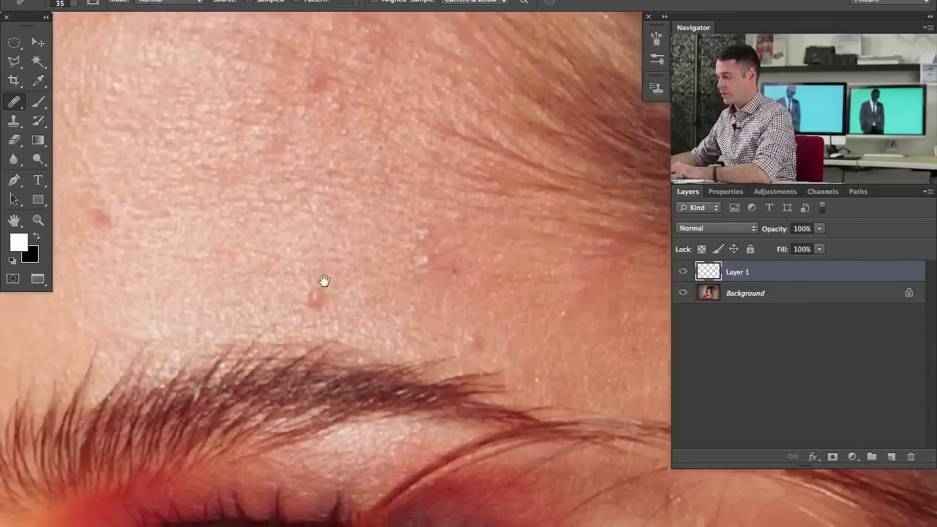
alt+click(244, 190)
drag(329, 90, 336, 87)
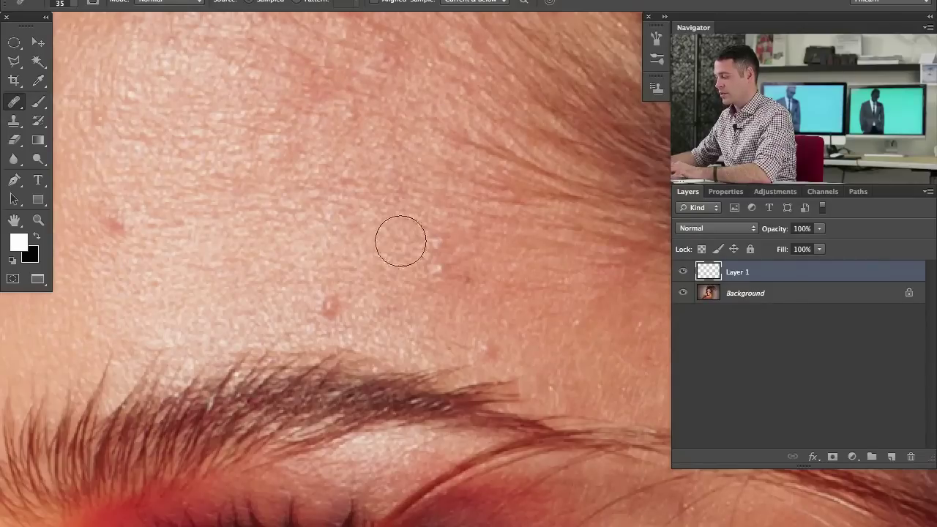
Step: Try covering the blemish above the eyebrow with darker skin using the Clone Stamp at size 36
scroll(401, 241, right, 2)
scroll(400, 242, down, 1)
click(15, 124)
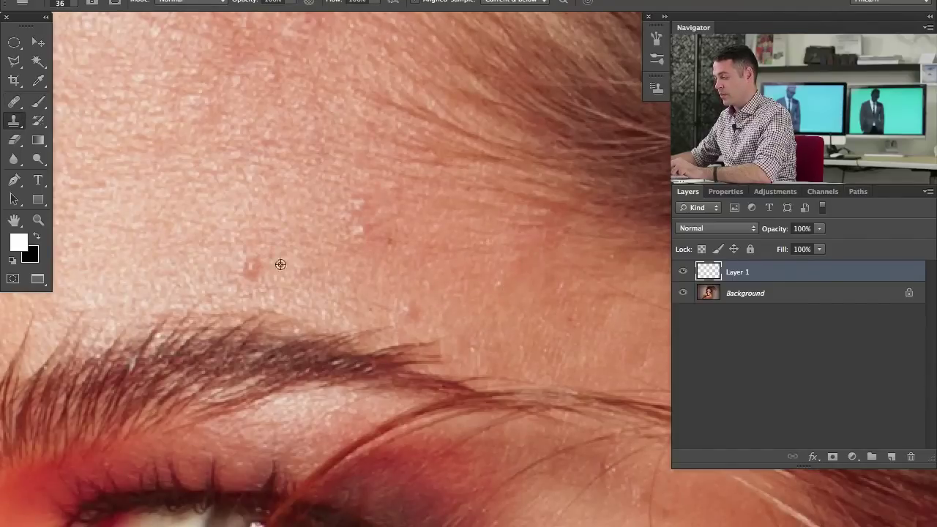
drag(249, 272, 249, 267)
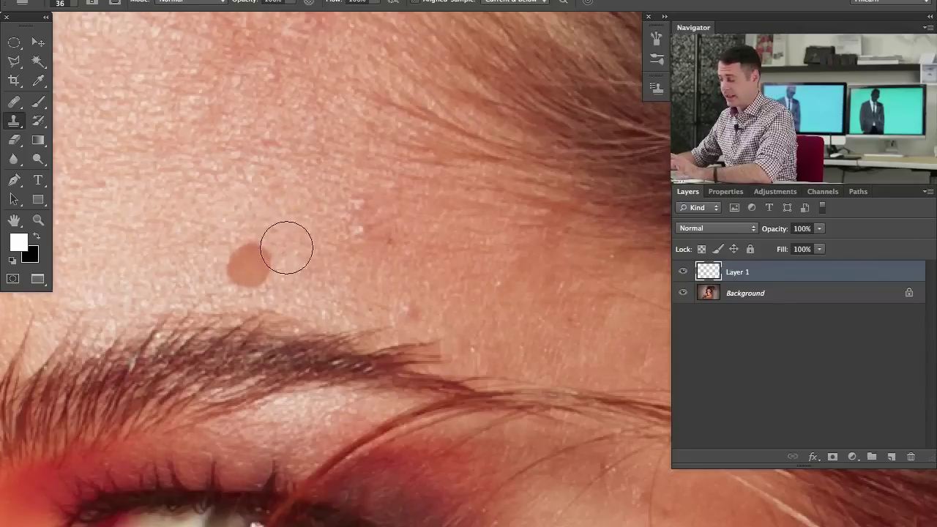
click(248, 266)
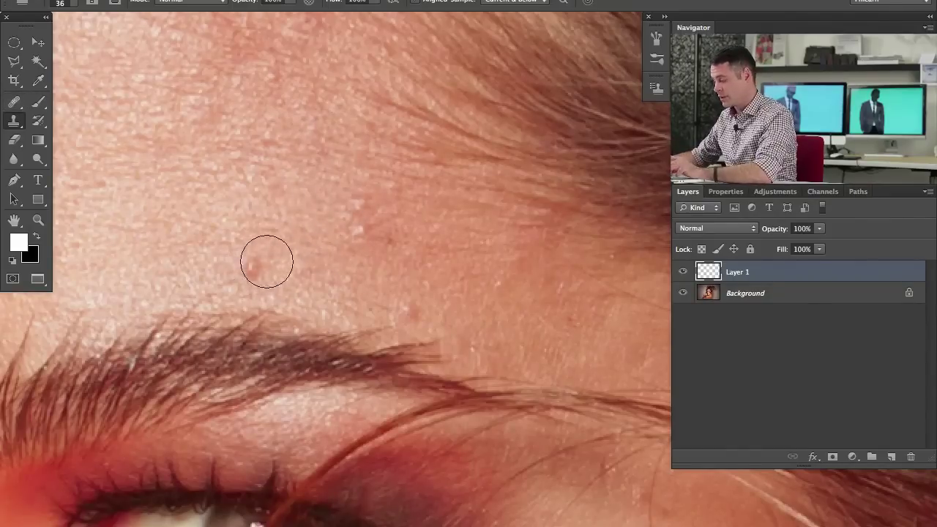
Step: Heal the blemish above the eyebrow and the spots toward the temple with the Healing Brush, sampling clean skin near each one
key(j)
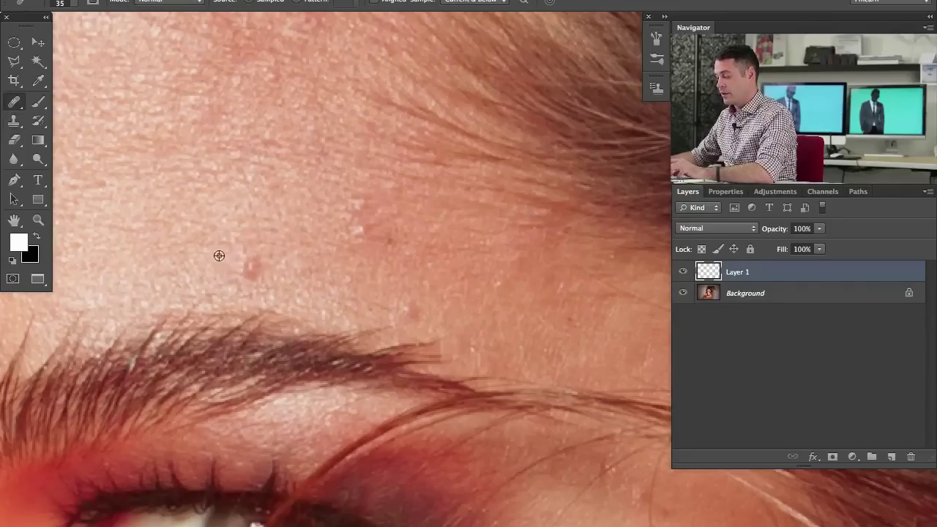
alt+click(188, 248)
click(245, 271)
alt+click(305, 232)
click(390, 239)
alt+click(290, 219)
click(361, 234)
alt+click(316, 199)
drag(355, 200, 336, 202)
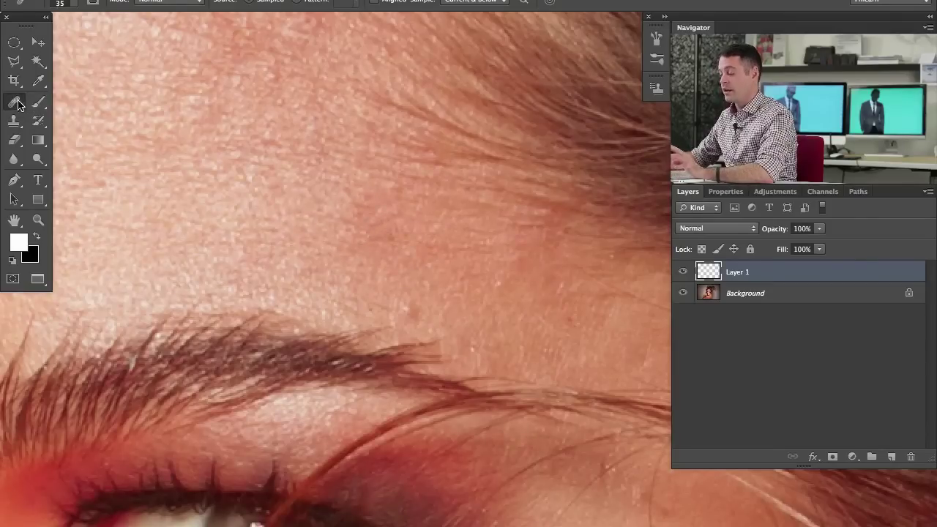
Step: Examine the portrait from the eye and nose down to the fingers, shoulder and the white strap beside the hand
mouse_move(219, 301)
mouse_down()
mouse_move(297, 174)
mouse_move(306, 135)
mouse_up()
mouse_move(230, 261)
mouse_down()
mouse_move(356, 188)
mouse_move(409, 220)
mouse_up()
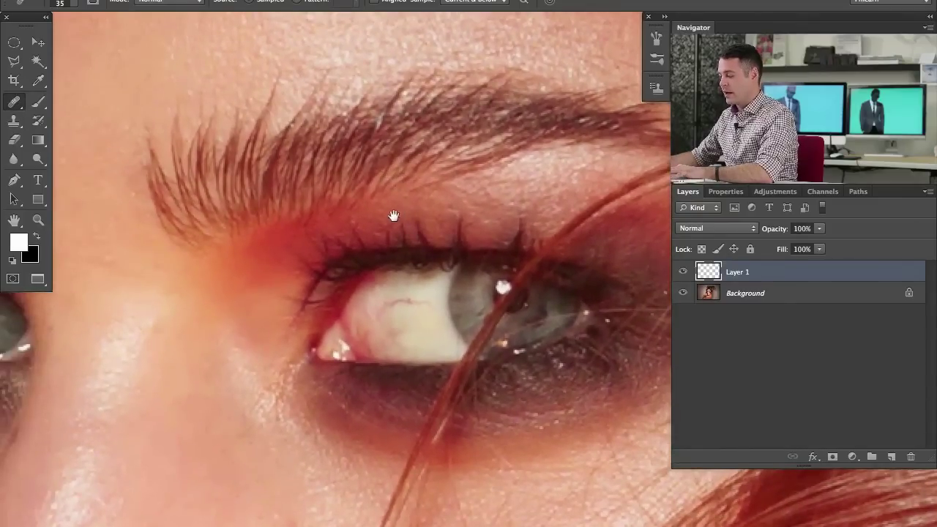
scroll(403, 222, down, 15)
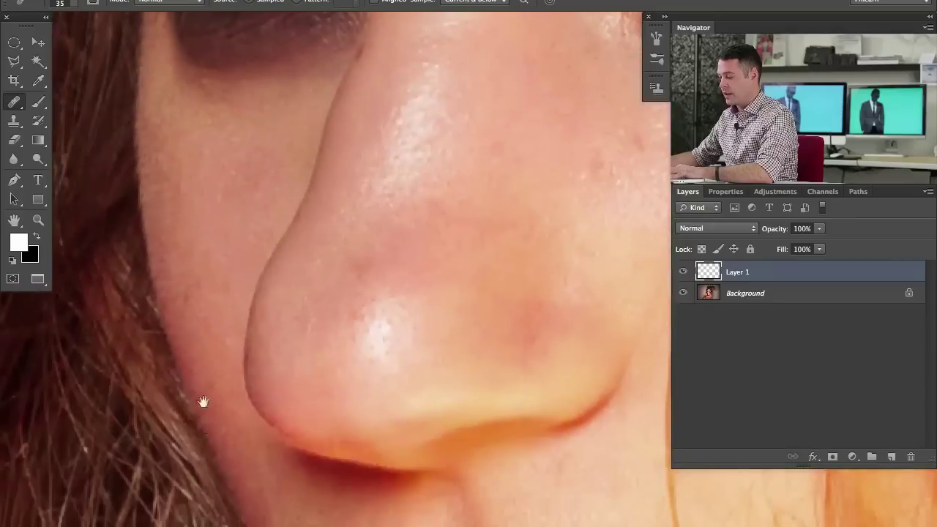
scroll(278, 404, down, 15)
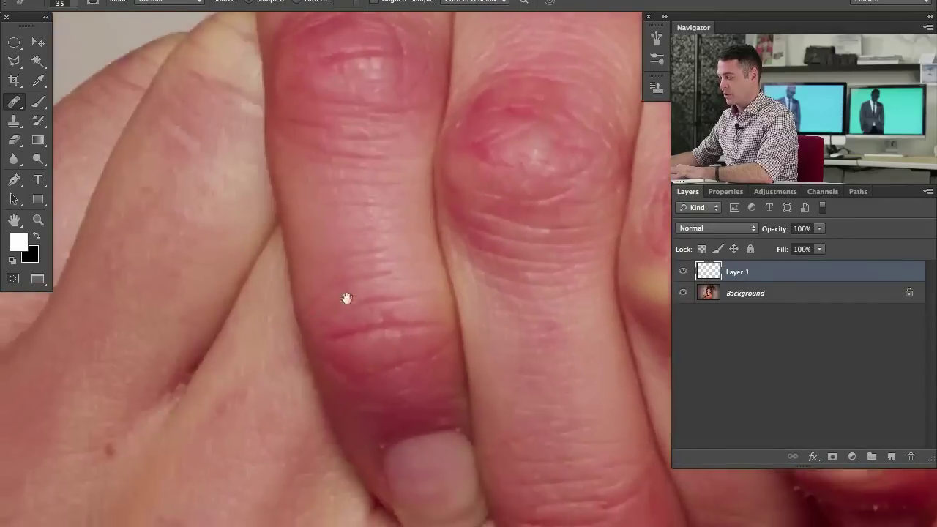
scroll(407, 232, down, 15)
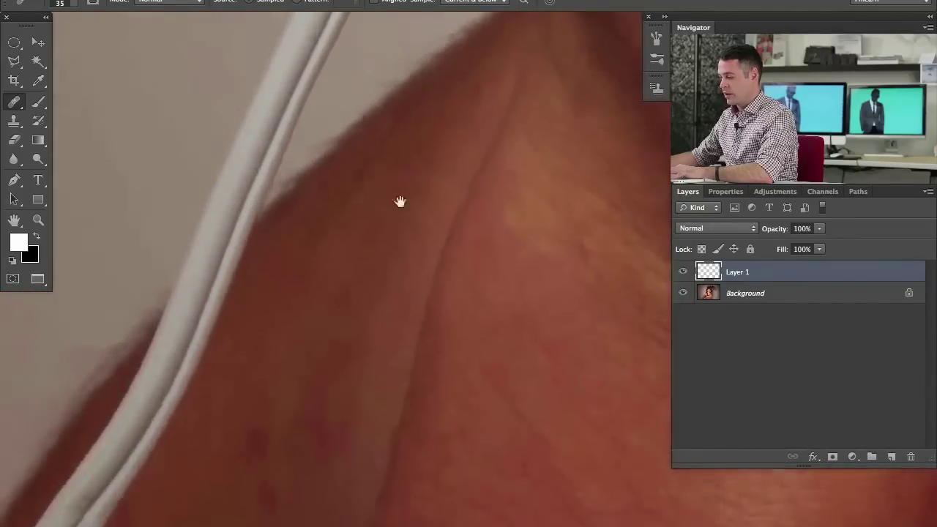
scroll(369, 215, up, 10)
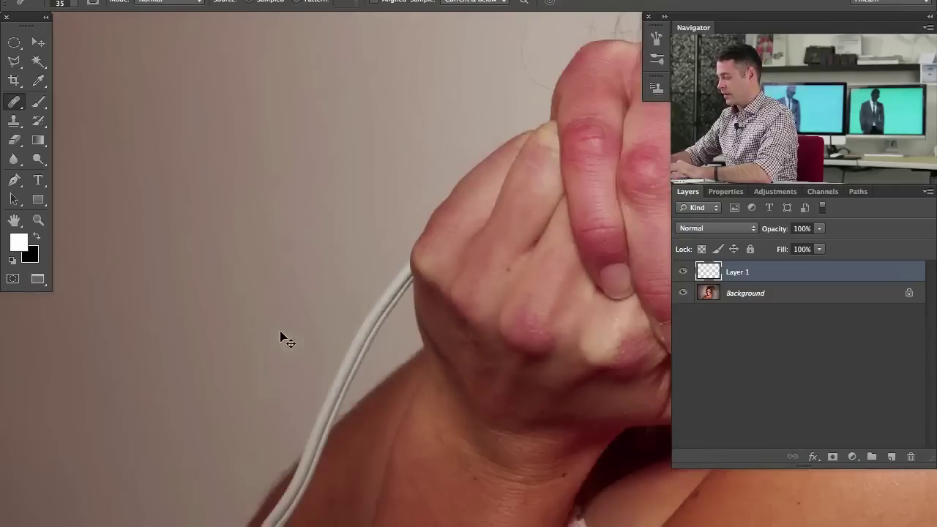
drag(466, 368, 69, 335)
drag(585, 283, 632, 412)
drag(215, 372, 493, 247)
key(super+plus)
key(super+plus)
scroll(408, 221, down, 2)
drag(336, 320, 448, 336)
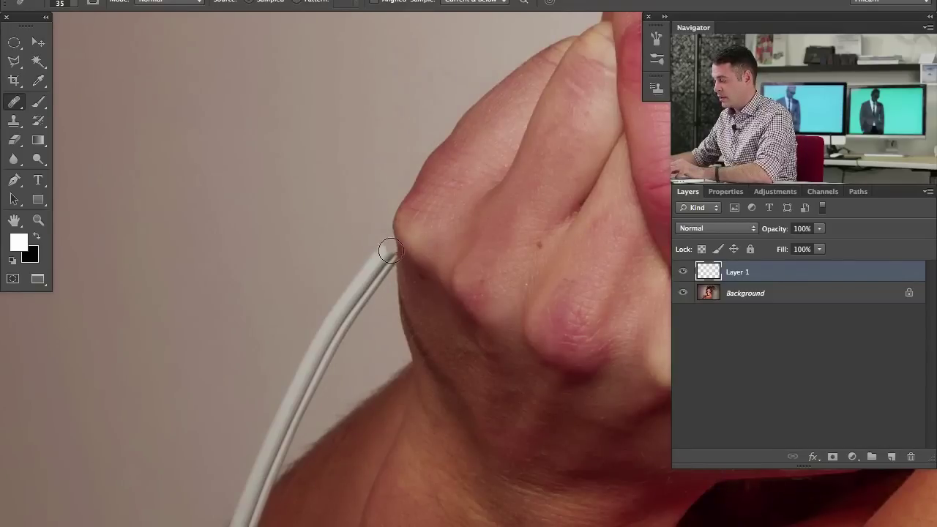
Step: Try removing the white strap's end where it meets the hand with the Healing Brush at size 35
mouse_move(386, 267)
mouse_down()
mouse_move(381, 247)
mouse_move(382, 256)
mouse_up()
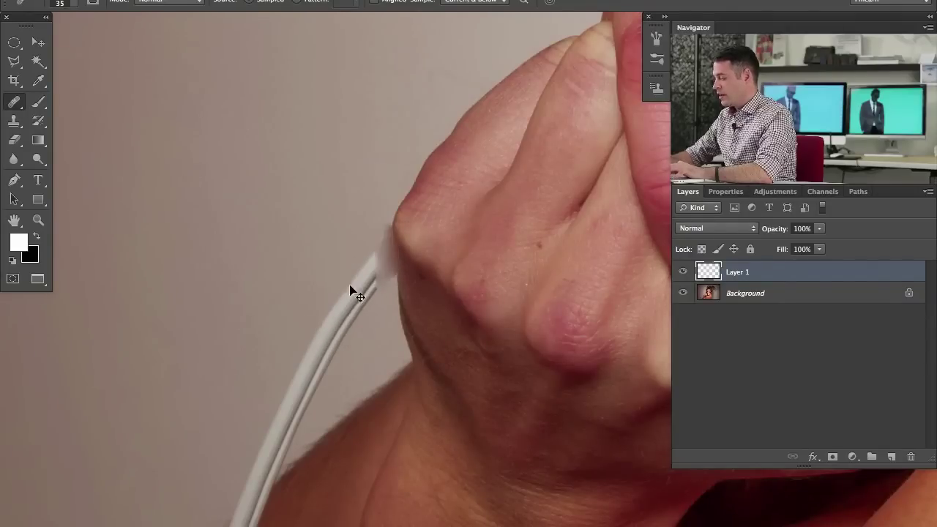
key(super+plus)
drag(336, 267, 400, 263)
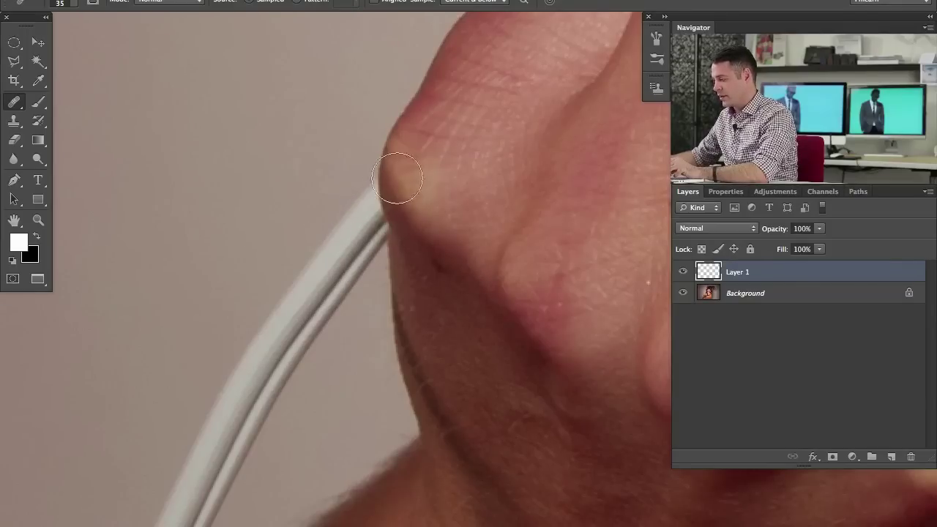
drag(372, 179, 374, 248)
Step: Try healing the lower eyelid's edge with a sample from the white of the eye
mouse_move(497, 203)
mouse_down()
mouse_move(391, 220)
mouse_move(337, 313)
mouse_move(412, 198)
mouse_move(370, 271)
mouse_move(309, 212)
mouse_move(321, 456)
mouse_up()
drag(338, 190, 466, 358)
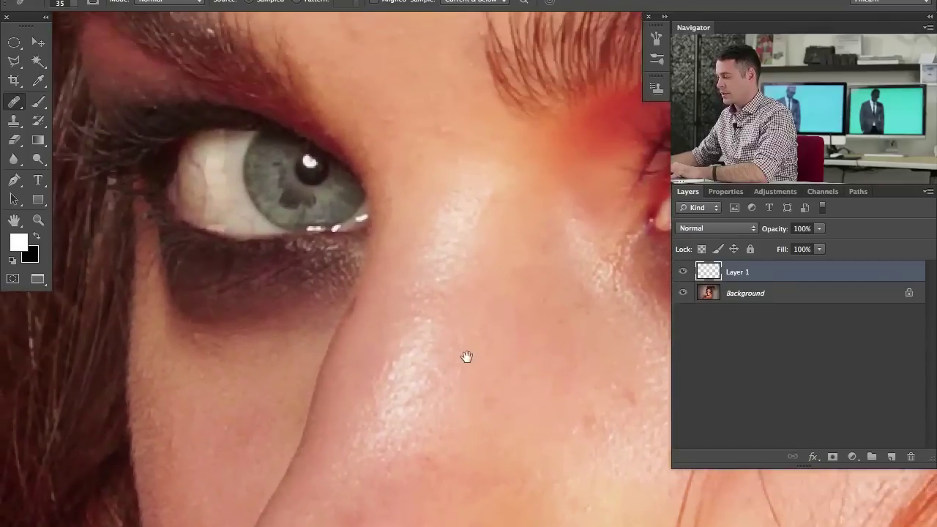
drag(390, 265, 400, 299)
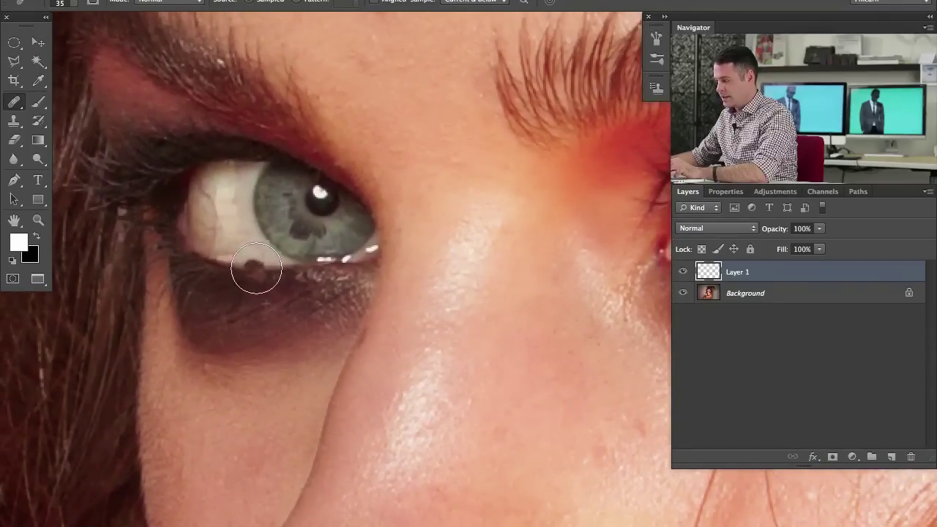
alt+click(240, 242)
click(253, 269)
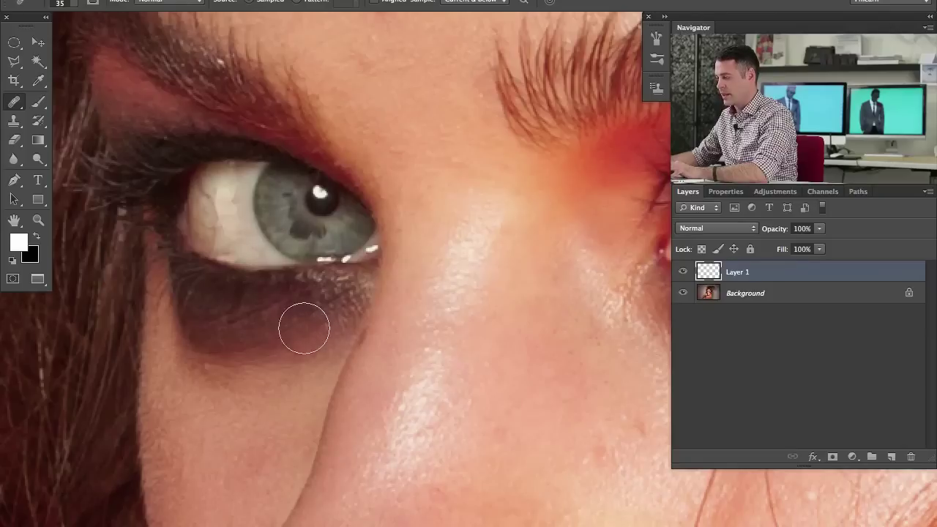
Step: Clone background over the strap's end beside the hand with the Clone Stamp at size 21 to separate the strap from the hand
drag(232, 448, 276, 404)
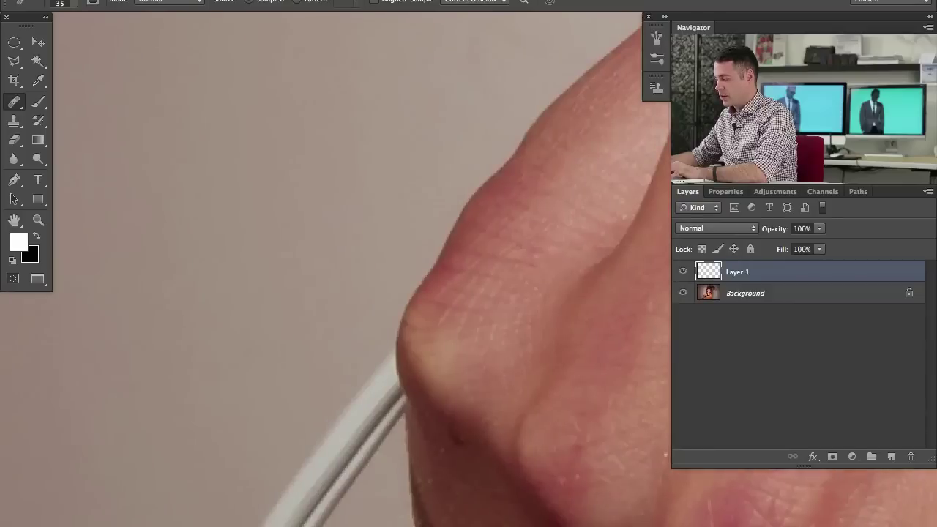
drag(454, 381, 455, 228)
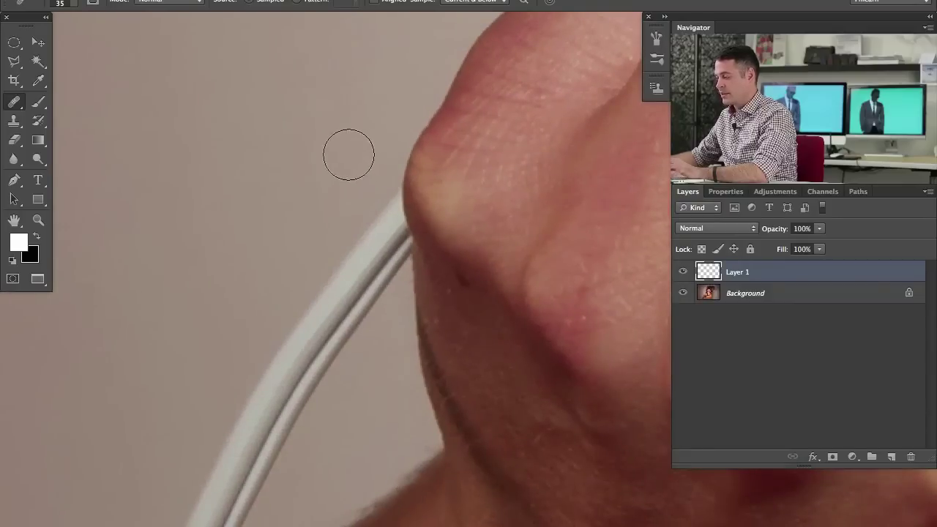
key(s)
drag(356, 176, 345, 179)
drag(387, 220, 388, 218)
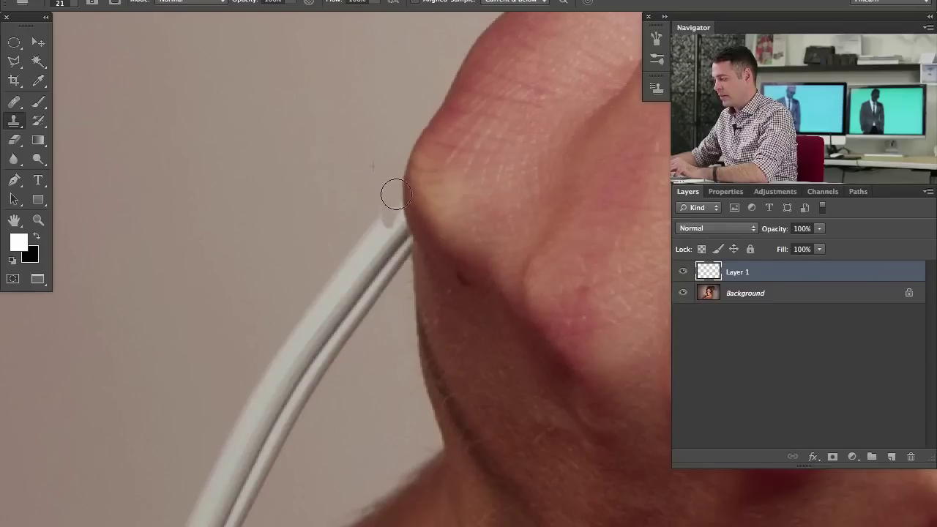
mouse_move(400, 235)
mouse_down()
mouse_move(372, 222)
mouse_move(384, 221)
mouse_move(369, 232)
mouse_move(403, 237)
mouse_move(403, 259)
mouse_up()
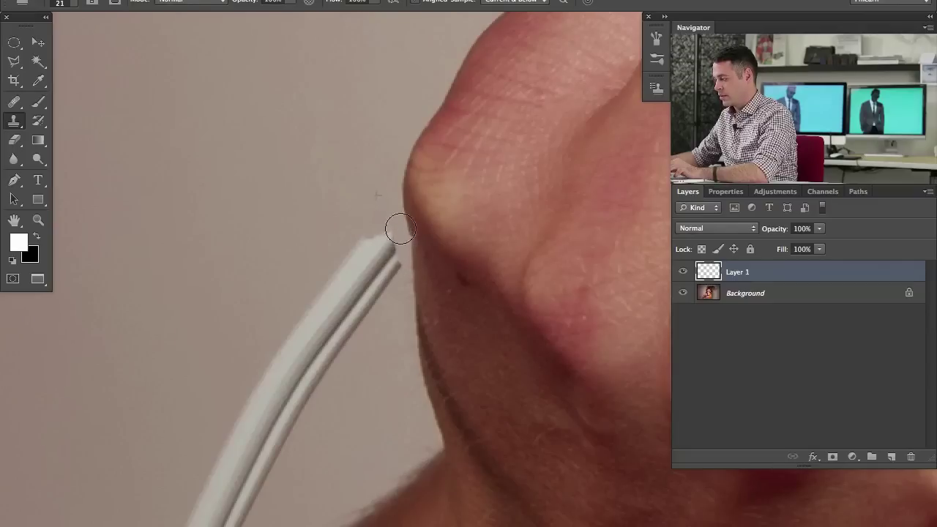
drag(402, 259, 402, 238)
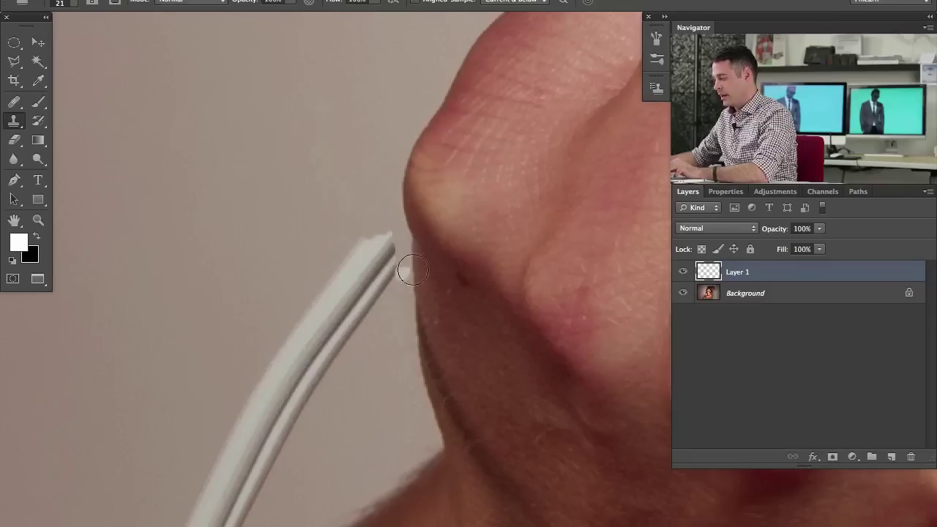
drag(401, 272, 398, 280)
Step: Widen the gap between the hand and the strap by cloning more background over the strap's ragged end
drag(351, 324, 347, 183)
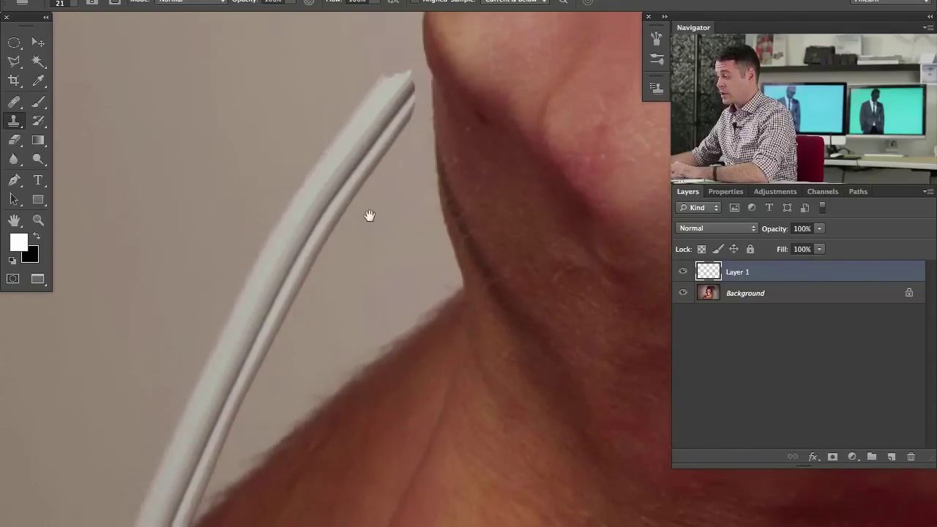
drag(369, 215, 365, 231)
mouse_move(401, 83)
mouse_down()
mouse_move(402, 116)
mouse_move(405, 97)
mouse_move(402, 139)
mouse_up()
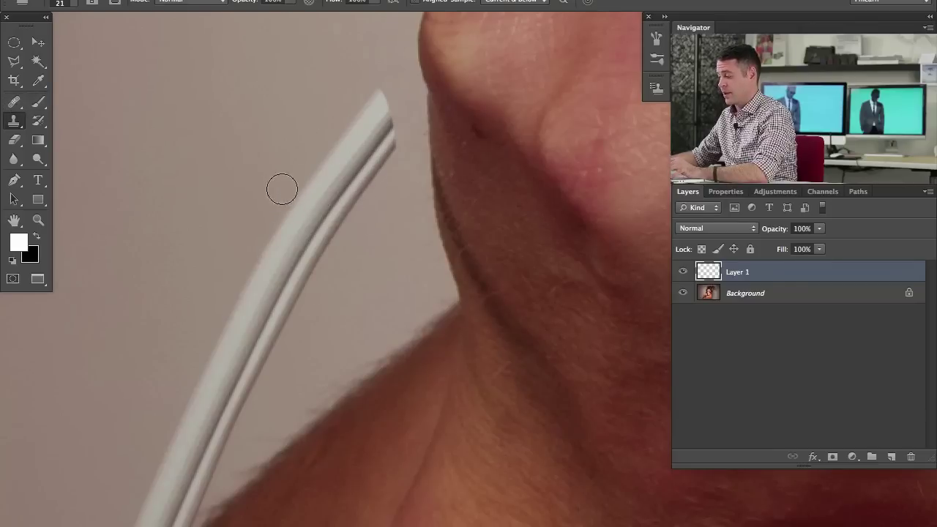
Step: Remove the strap across the backdrop down to the shoulder using the Healing Brush at size 35 with sampled background
mouse_move(260, 339)
mouse_down()
mouse_move(362, 133)
mouse_move(288, 357)
mouse_up()
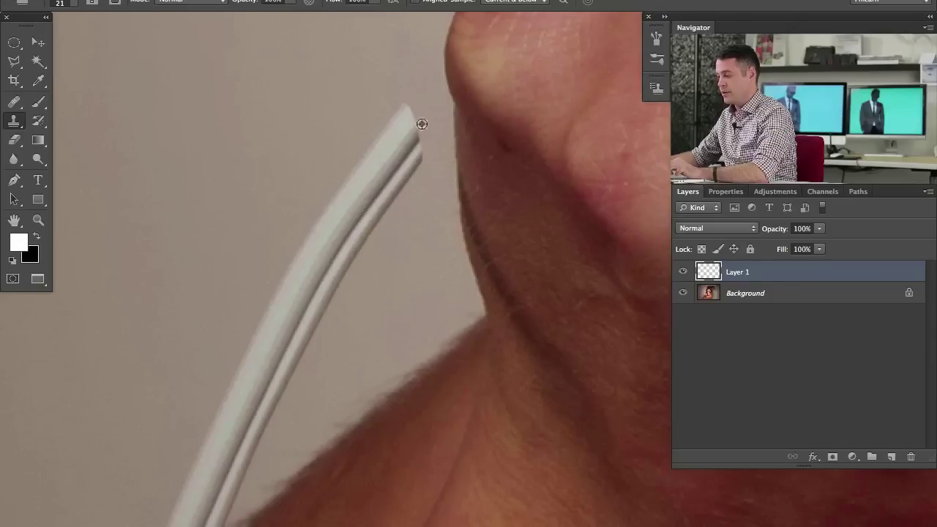
click(10, 107)
alt+click(329, 87)
mouse_move(407, 110)
mouse_down()
mouse_move(413, 169)
mouse_move(392, 132)
mouse_move(378, 168)
mouse_move(381, 206)
mouse_move(347, 233)
mouse_move(363, 154)
mouse_move(329, 230)
mouse_move(316, 295)
mouse_move(253, 334)
mouse_move(265, 343)
mouse_move(232, 374)
mouse_move(225, 395)
mouse_move(248, 426)
mouse_move(211, 501)
mouse_up()
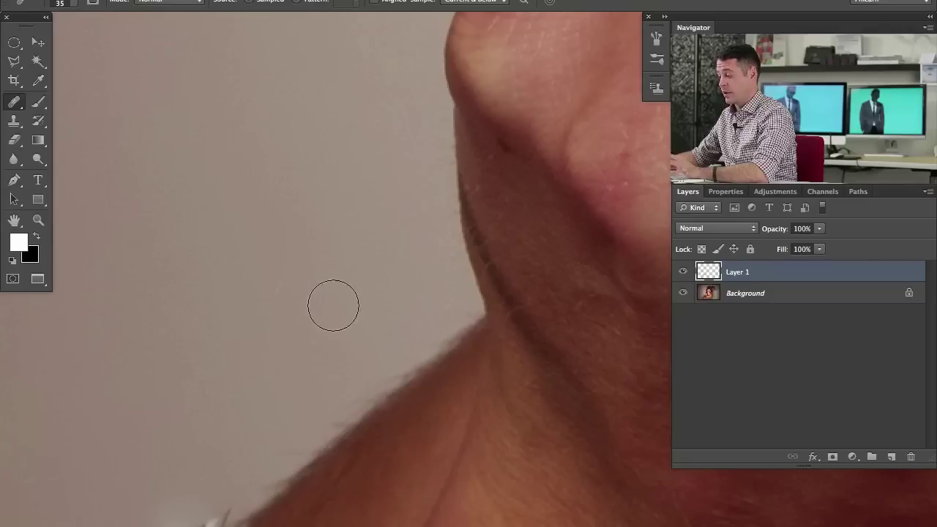
Step: Clone background over the strap remnant above the shoulder with the Clone Stamp and start rebuilding the shoulder edge across it
drag(227, 385, 372, 77)
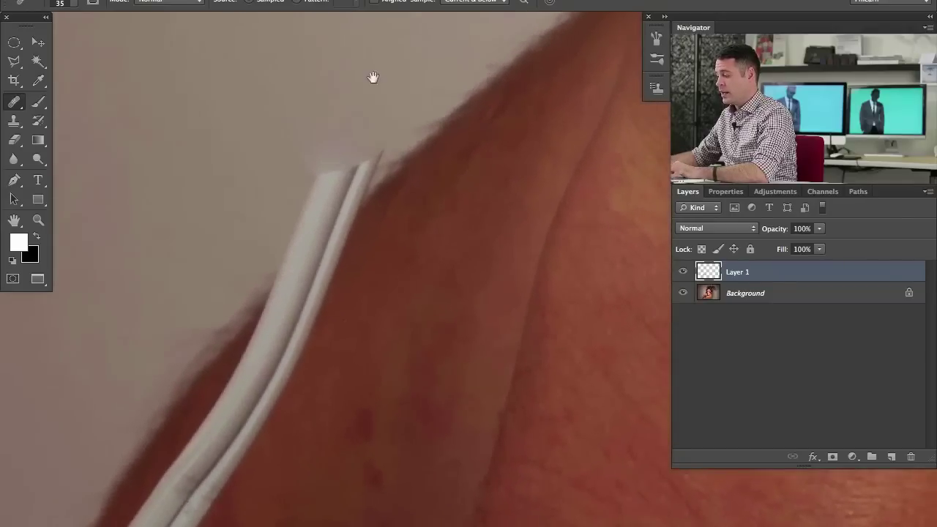
click(13, 124)
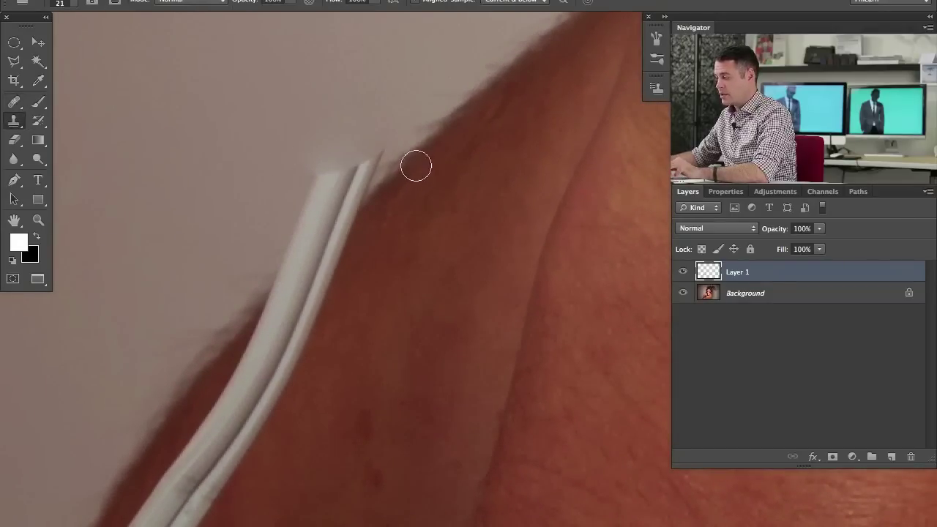
mouse_move(307, 260)
mouse_down()
mouse_move(365, 176)
mouse_move(348, 203)
mouse_move(360, 178)
mouse_move(308, 211)
mouse_move(318, 223)
mouse_move(277, 280)
mouse_up()
drag(291, 241, 327, 179)
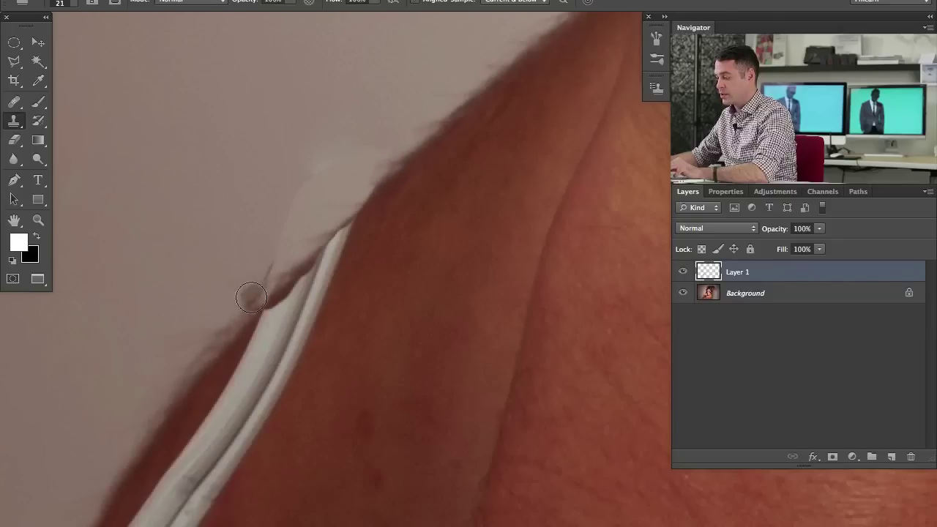
Step: Extend the shoulder's edge and skin over the upper part of the remaining strap with the Clone Stamp
drag(252, 299, 267, 259)
click(278, 281)
mouse_move(352, 231)
mouse_down()
mouse_move(328, 249)
mouse_move(342, 230)
mouse_move(309, 289)
mouse_move(345, 238)
mouse_move(313, 276)
mouse_move(341, 246)
mouse_move(303, 272)
mouse_move(327, 262)
mouse_up()
drag(277, 308, 268, 308)
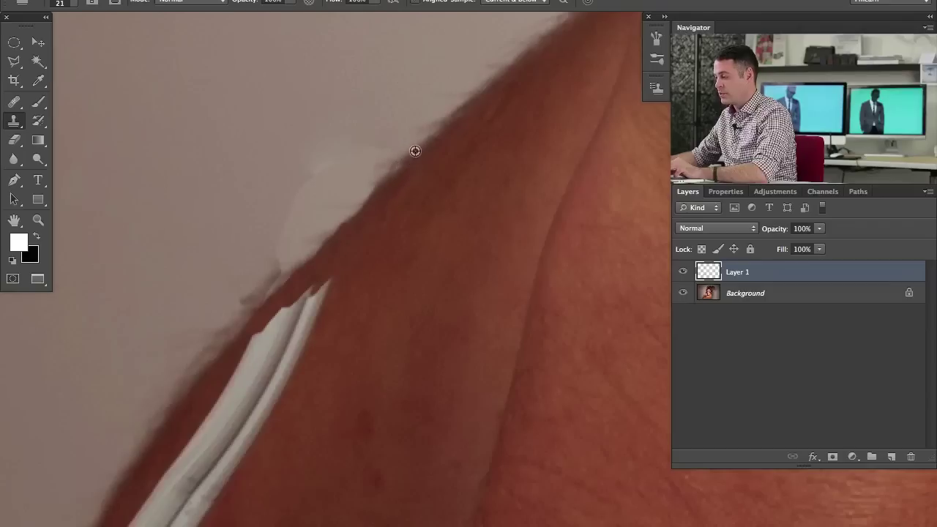
Step: Smooth the rebuilt shoulder outline by cloning a clean stretch of the edge along it
alt+click(315, 243)
drag(313, 240, 362, 190)
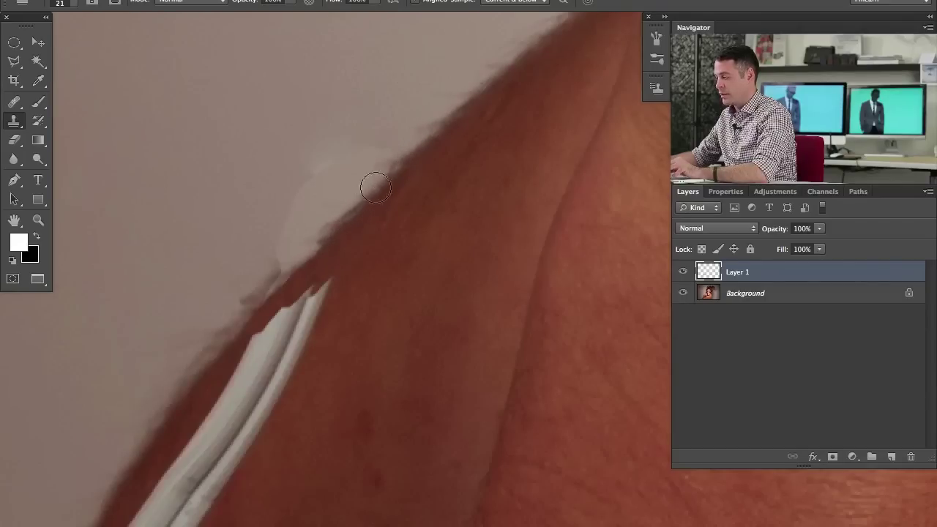
drag(320, 251, 271, 297)
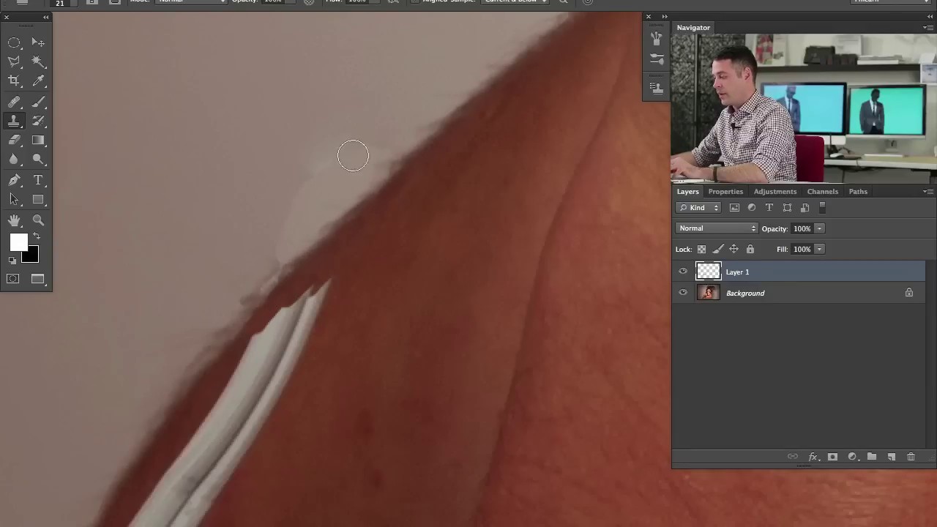
Step: Blend the cloned backdrop patch above the shoulder edge using the Healing Brush at size 23 with nearby background samples
drag(332, 218, 376, 240)
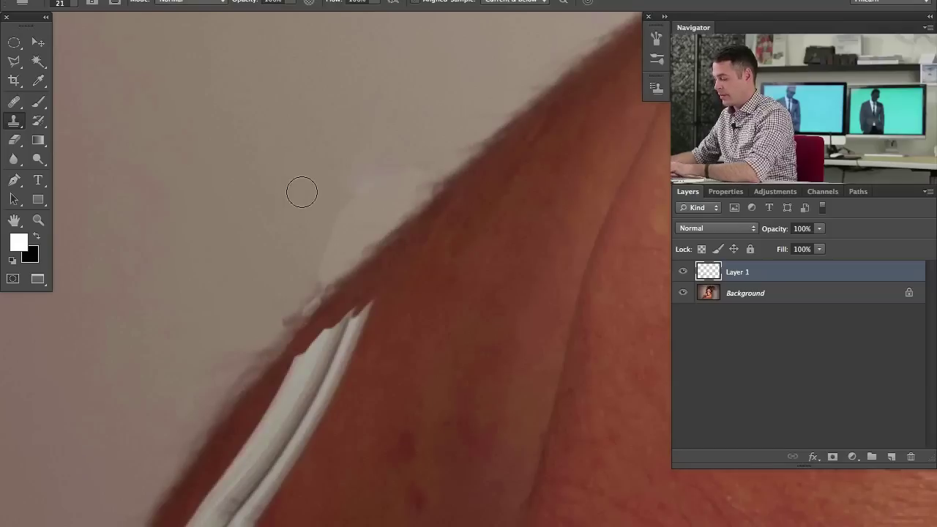
key(j)
mouse_move(324, 194)
mouse_down()
mouse_move(320, 180)
mouse_move(318, 262)
mouse_move(343, 223)
mouse_up()
alt+click(347, 171)
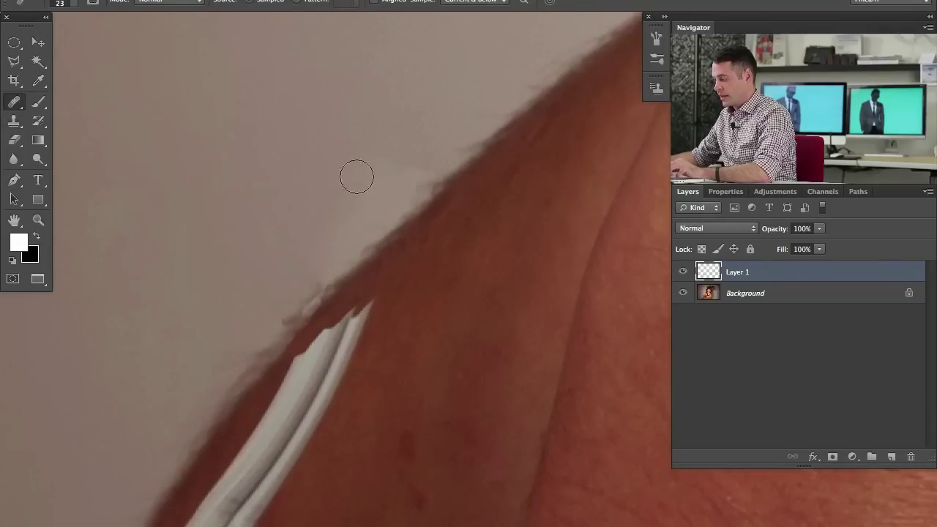
mouse_move(322, 271)
mouse_down()
mouse_move(307, 298)
mouse_move(317, 284)
mouse_move(311, 299)
mouse_move(324, 279)
mouse_up()
alt+click(416, 151)
drag(418, 192, 431, 185)
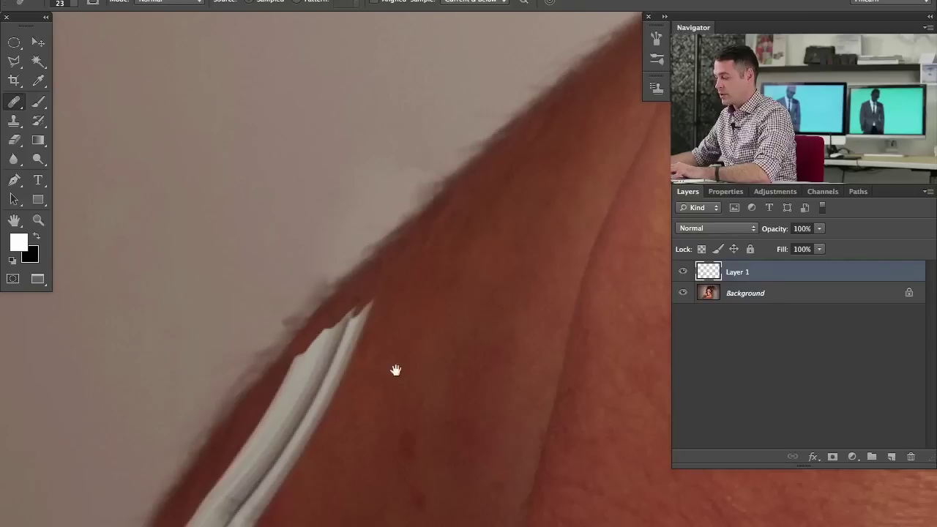
Step: Heal away the upper stretch of the white strap on the shoulder with the Healing Brush at size 15, sampling adjacent skin
drag(395, 370, 297, 322)
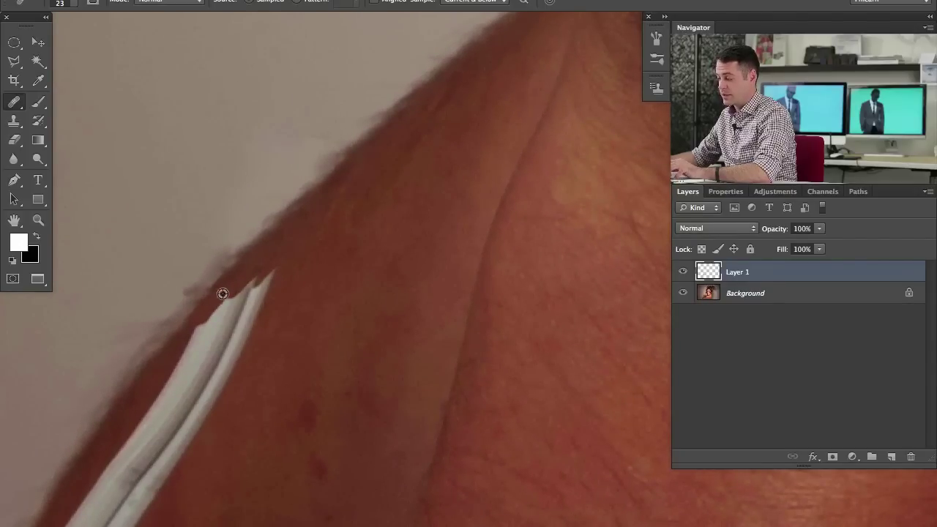
drag(274, 367, 394, 253)
drag(414, 194, 407, 194)
alt+click(429, 220)
mouse_move(320, 234)
mouse_down()
mouse_move(348, 187)
mouse_move(384, 174)
mouse_move(347, 268)
mouse_move(328, 264)
mouse_move(321, 235)
mouse_move(308, 269)
mouse_move(273, 305)
mouse_move(307, 285)
mouse_move(325, 292)
mouse_move(249, 408)
mouse_move(252, 331)
mouse_move(201, 462)
mouse_move(192, 417)
mouse_move(185, 441)
mouse_move(227, 462)
mouse_up()
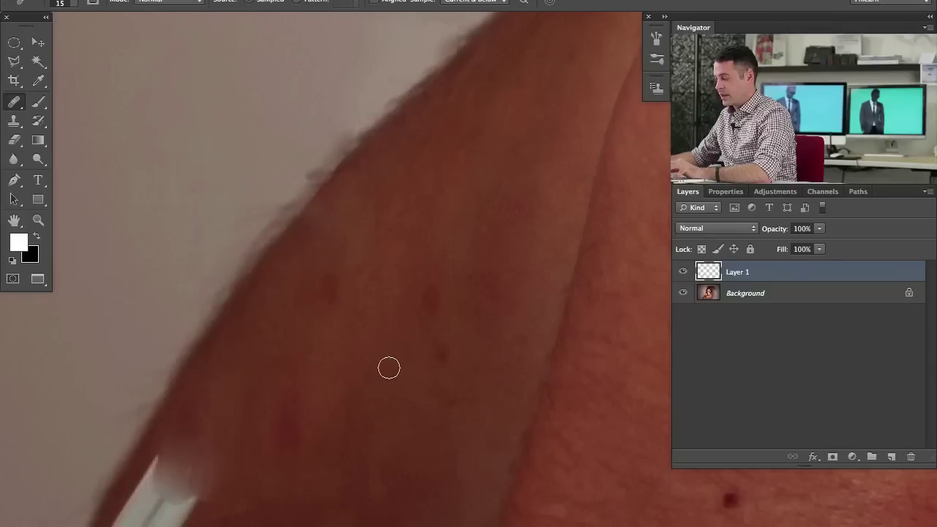
Step: Continue healing the strap farther down the upper arm, covering it with sampled skin just inside the arm's edge
scroll(311, 200, down, 5)
scroll(312, 200, left, 3)
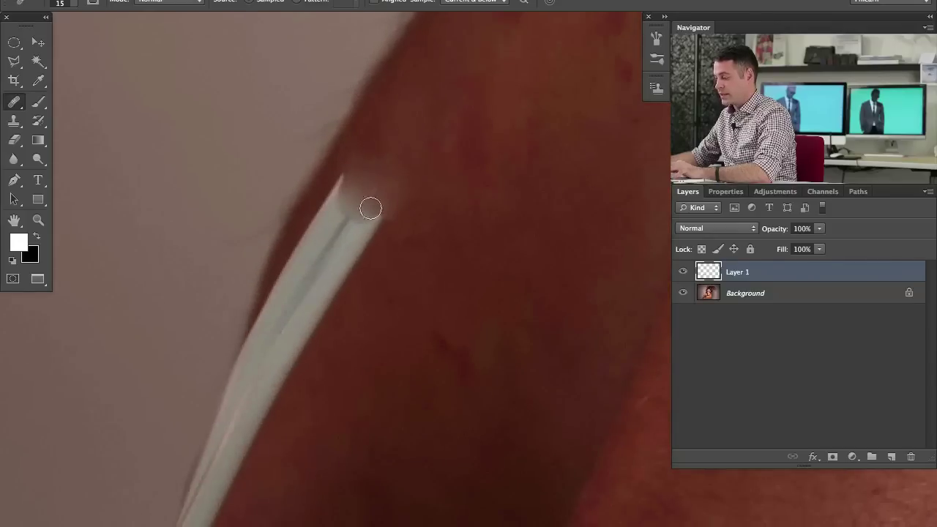
mouse_move(395, 198)
mouse_down()
mouse_move(344, 260)
mouse_move(344, 184)
mouse_move(280, 323)
mouse_move(266, 392)
mouse_move(347, 252)
mouse_up()
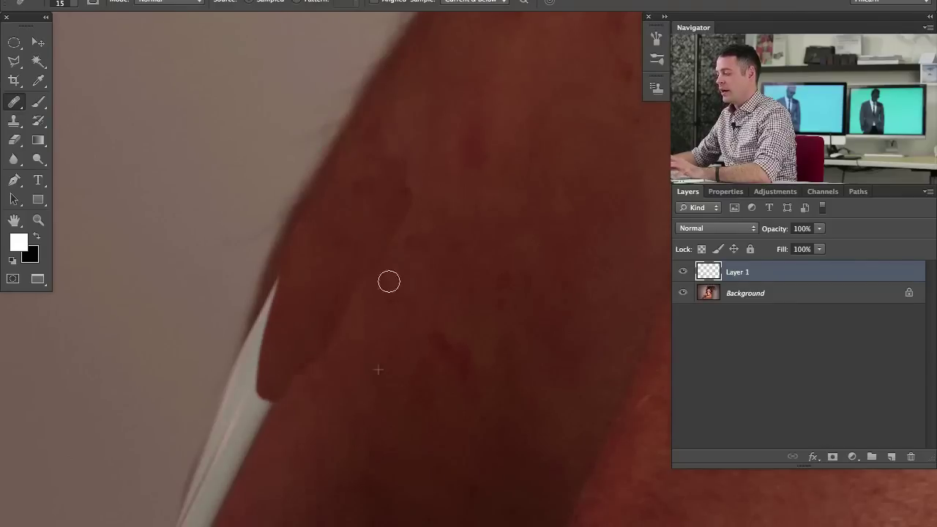
drag(389, 281, 398, 278)
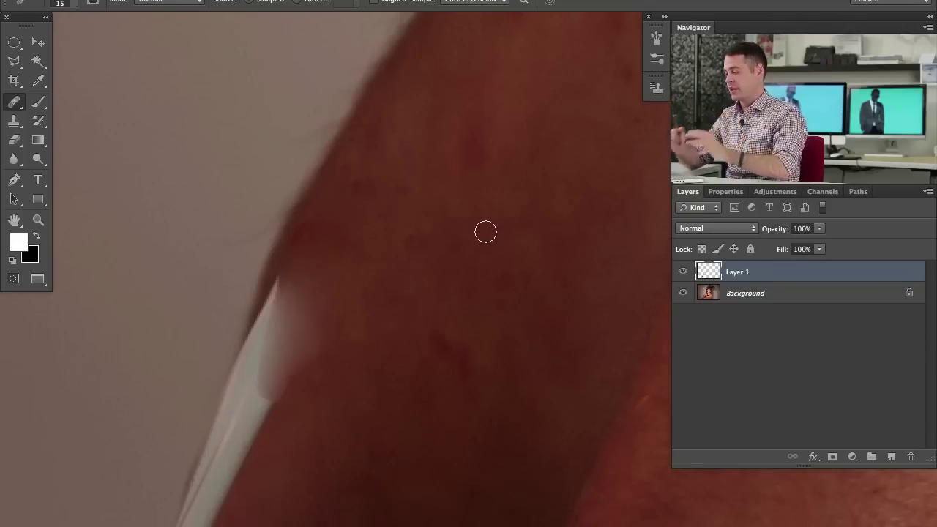
Step: Inspect the arm, hands and face for remaining areas to retouch, ending with a close view of the forehead
key(super+minus)
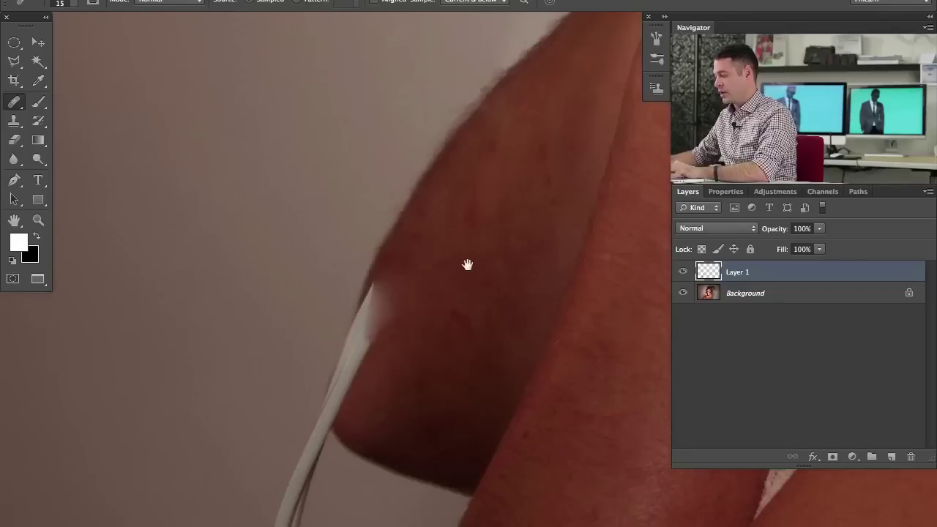
drag(468, 264, 341, 304)
drag(434, 292, 392, 459)
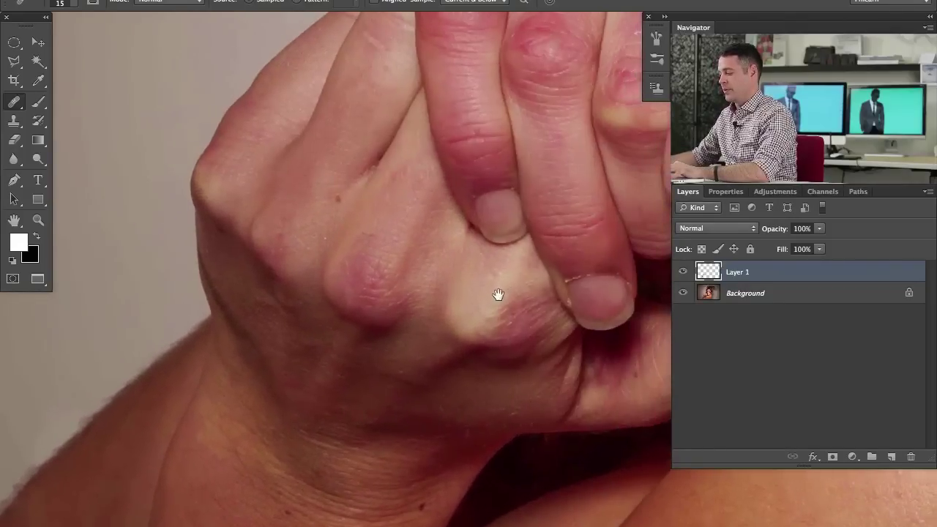
drag(498, 295, 281, 323)
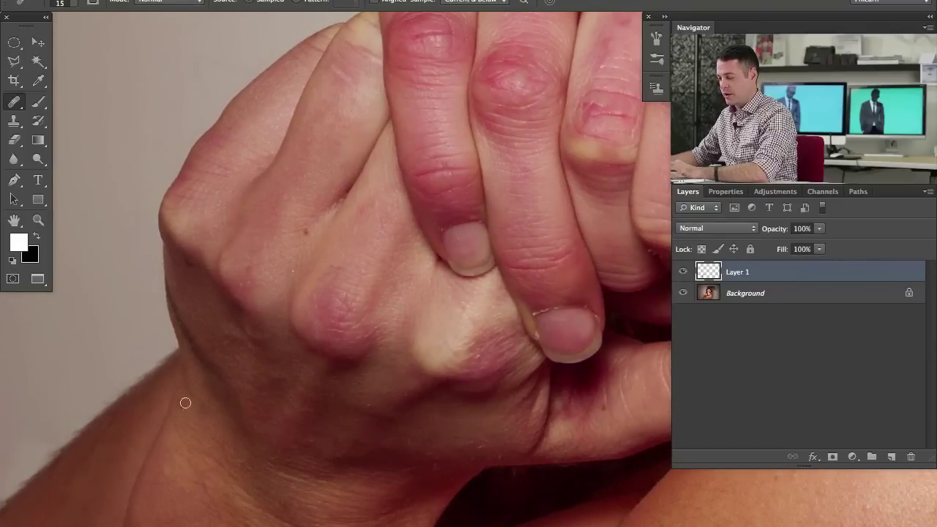
drag(185, 402, 282, 389)
drag(487, 290, 193, 414)
drag(520, 292, 341, 414)
drag(433, 165, 280, 488)
drag(398, 294, 387, 389)
drag(356, 300, 443, 469)
key(super+plus)
drag(323, 337, 480, 380)
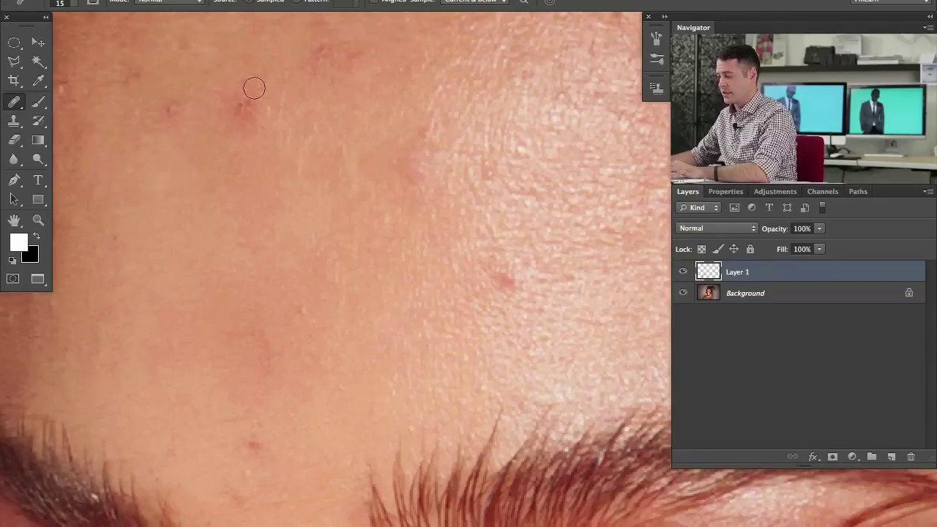
Step: Heal the two larger reddish blemishes on the upper forehead with the Healing Brush at size 25, sampling clean skin below them
drag(251, 191, 336, 231)
key(bracketright)
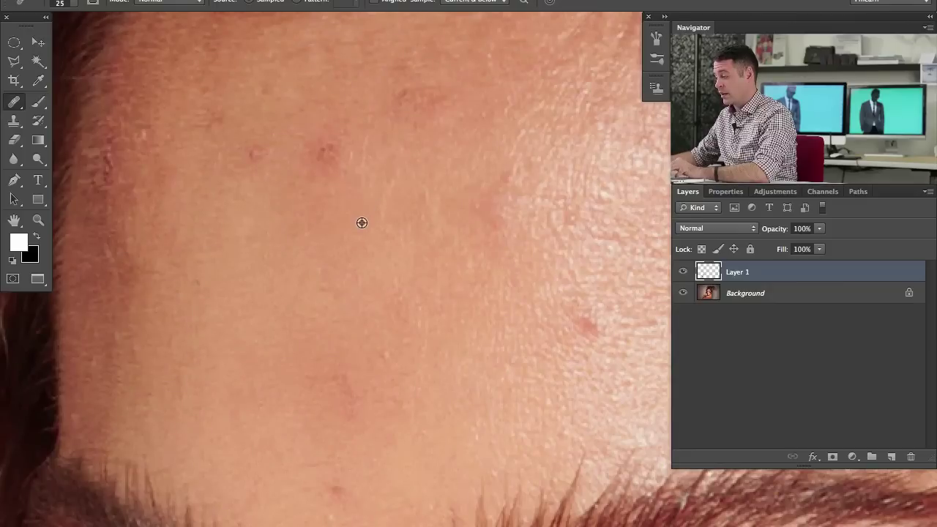
alt+click(369, 216)
drag(320, 145, 325, 167)
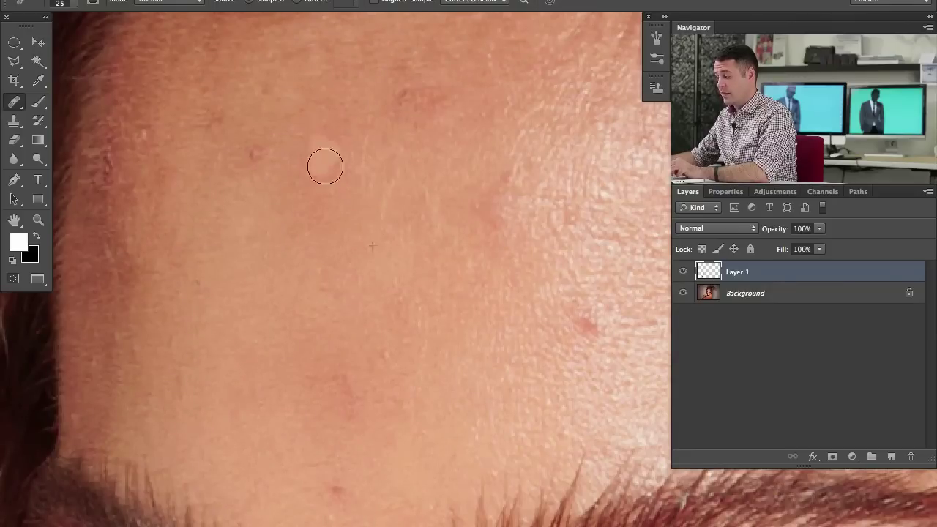
alt+click(416, 162)
mouse_move(410, 105)
mouse_down()
mouse_move(411, 136)
mouse_move(403, 84)
mouse_move(434, 99)
mouse_move(431, 122)
mouse_up()
Step: Heal the two smaller spots on the upper forehead near the hairline, sampling clean skin beside each
alt+click(284, 202)
drag(256, 143, 249, 171)
alt+click(281, 138)
alt+click(221, 200)
click(211, 114)
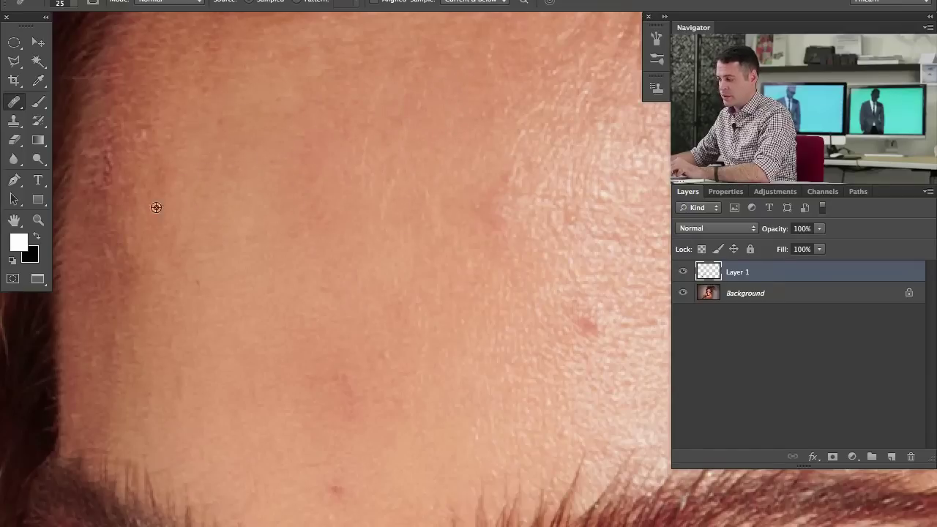
Step: Heal the three small blemishes on the lower forehead above the brows, resampling clean skin for each
drag(184, 239, 321, 212)
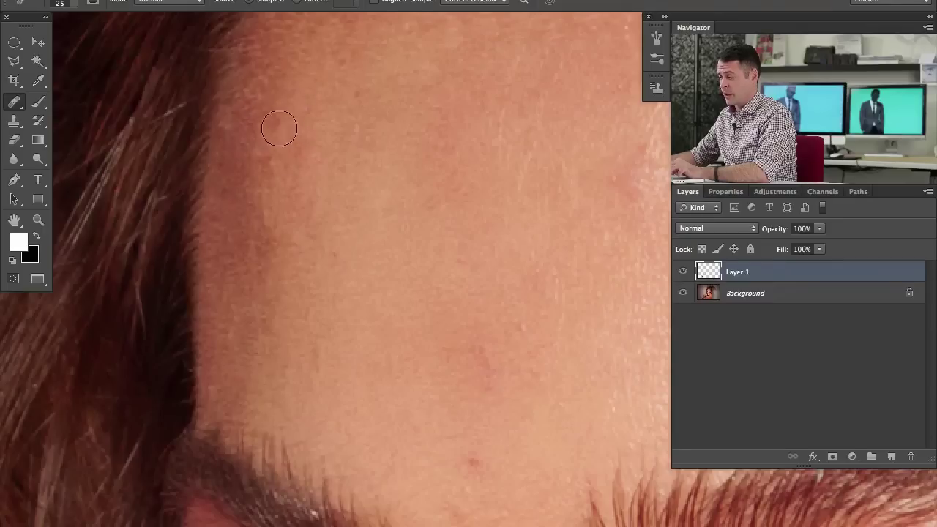
alt+click(431, 406)
click(469, 462)
alt+click(520, 390)
click(535, 324)
alt+click(505, 398)
drag(484, 345, 488, 366)
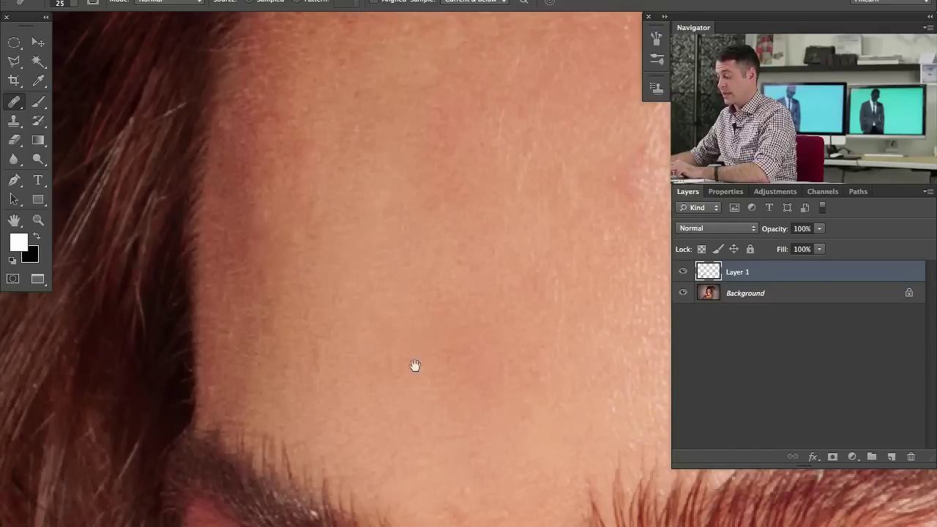
Step: Heal the red spots and uneven patches on and beside the shiny part of the forehead with freshly sampled skin
drag(648, 279, 330, 278)
alt+click(387, 280)
click(403, 318)
alt+click(397, 275)
click(431, 337)
alt+click(436, 292)
drag(462, 378, 438, 358)
alt+click(344, 293)
drag(325, 160, 292, 196)
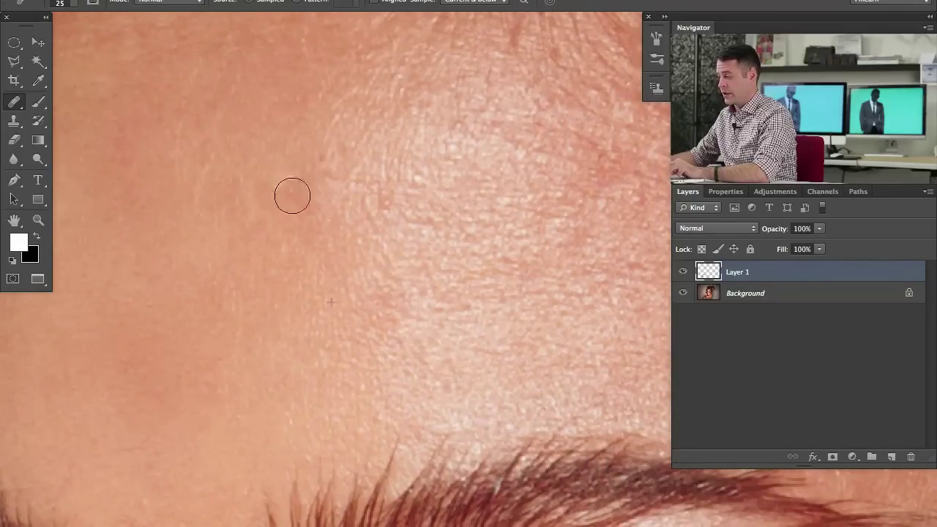
click(313, 152)
mouse_move(308, 160)
mouse_down()
mouse_move(241, 359)
mouse_move(327, 398)
mouse_move(341, 213)
mouse_up()
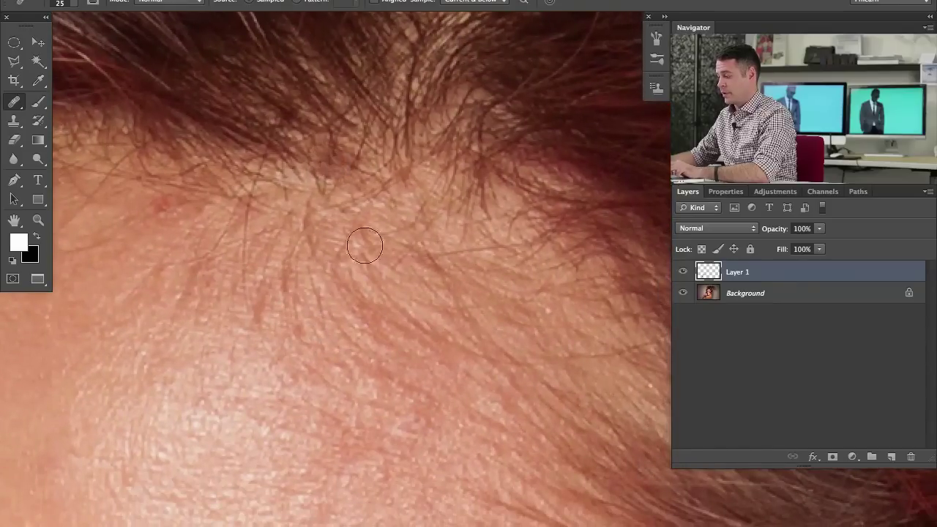
Step: Heal the small blemishes along the side of the nose and on the adjacent cheek using nearby skin samples
drag(399, 479, 353, 278)
drag(506, 375, 349, 229)
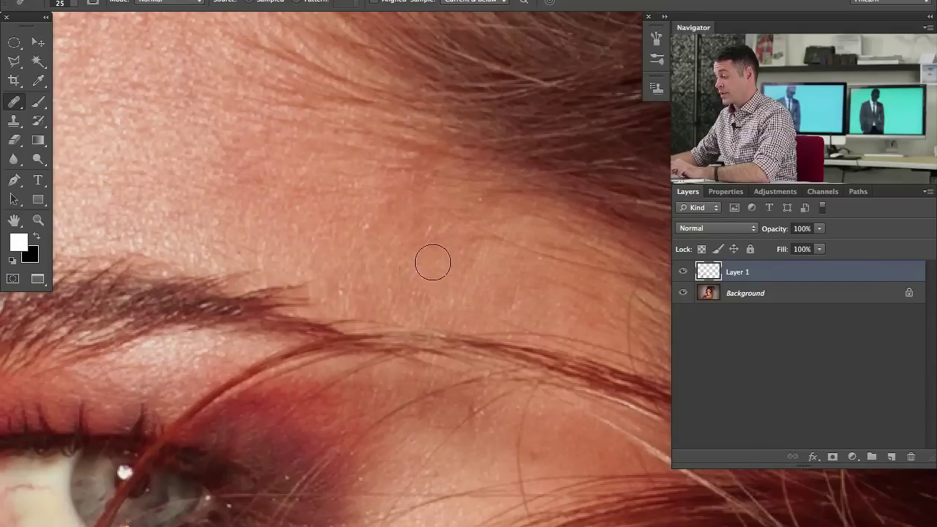
alt+click(392, 226)
scroll(424, 272, down, 15)
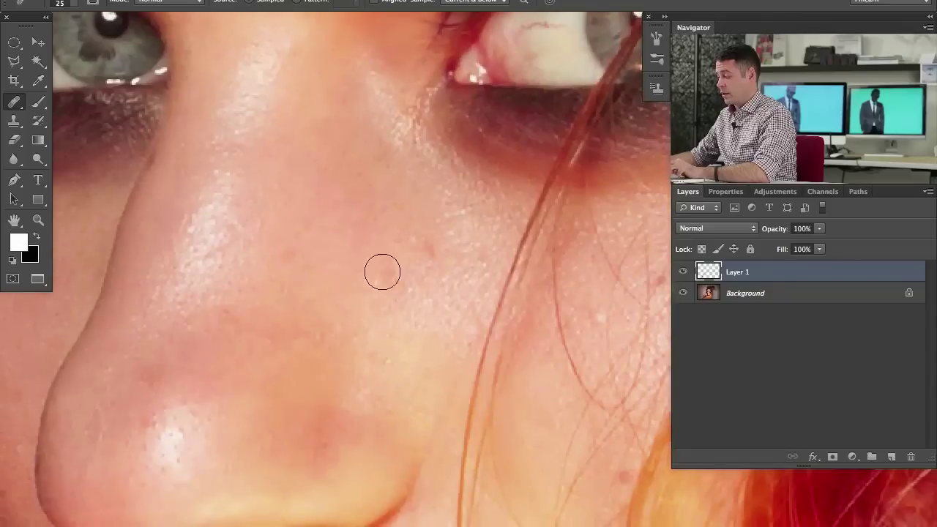
drag(382, 272, 397, 280)
alt+click(415, 291)
drag(431, 240, 437, 254)
scroll(465, 315, right, 5)
scroll(507, 281, up, 1)
drag(509, 304, 514, 308)
Step: Compare the face before and after retouching by repeatedly hiding and showing Layer 1
drag(227, 344, 376, 276)
mouse_move(360, 124)
mouse_down()
mouse_move(424, 253)
mouse_move(368, 392)
mouse_up()
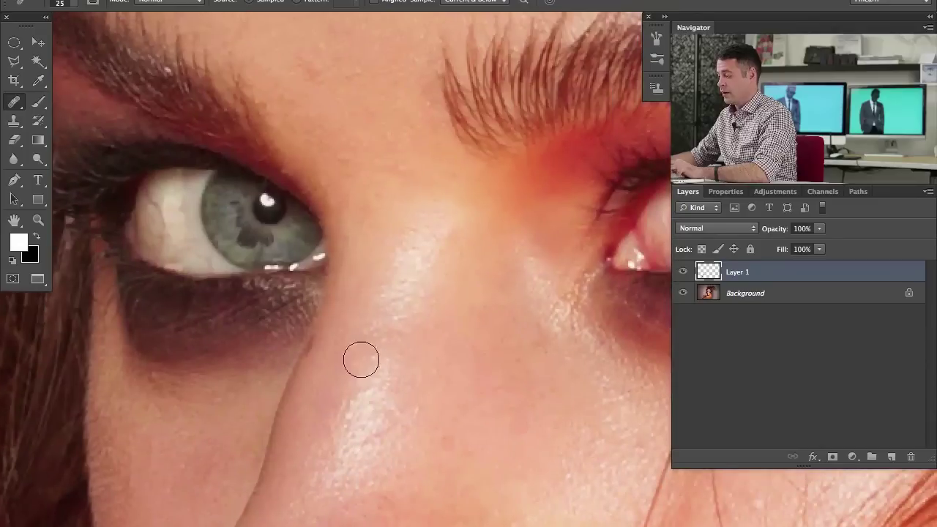
scroll(361, 359, up, 12)
scroll(300, 260, down, 3)
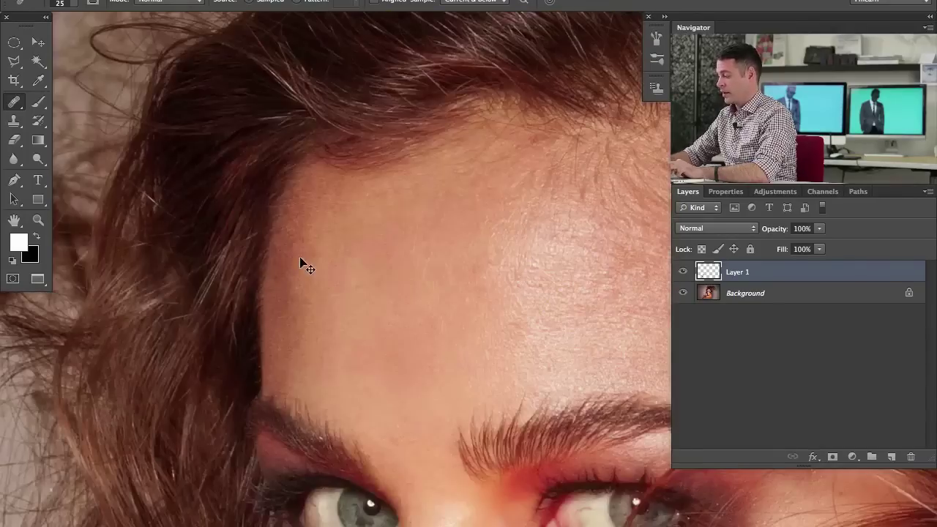
scroll(556, 343, right, 3)
scroll(577, 292, down, 2)
click(684, 272)
click(683, 272)
click(683, 273)
click(683, 273)
click(682, 273)
click(682, 273)
click(683, 273)
click(685, 273)
click(685, 273)
click(685, 273)
mouse_move(575, 393)
mouse_down()
mouse_move(429, 245)
mouse_move(448, 161)
mouse_move(473, 184)
mouse_move(472, 132)
mouse_up()
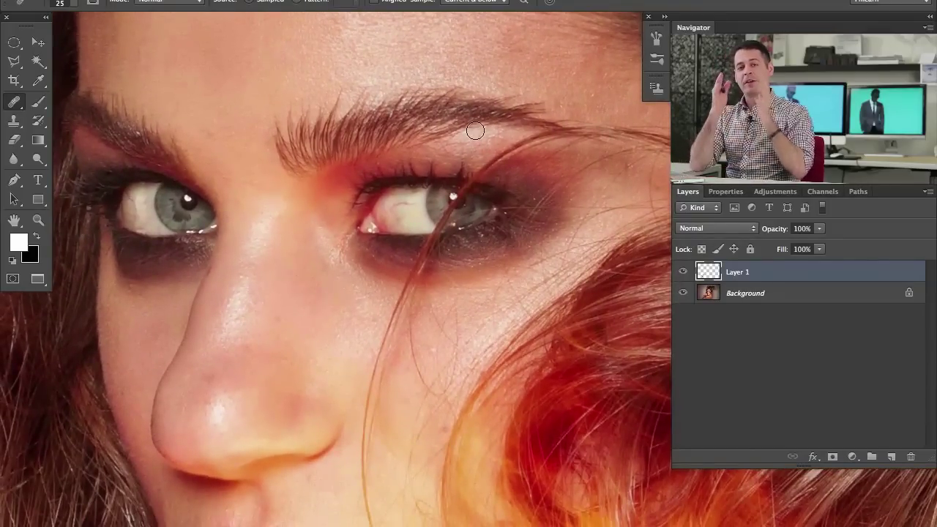